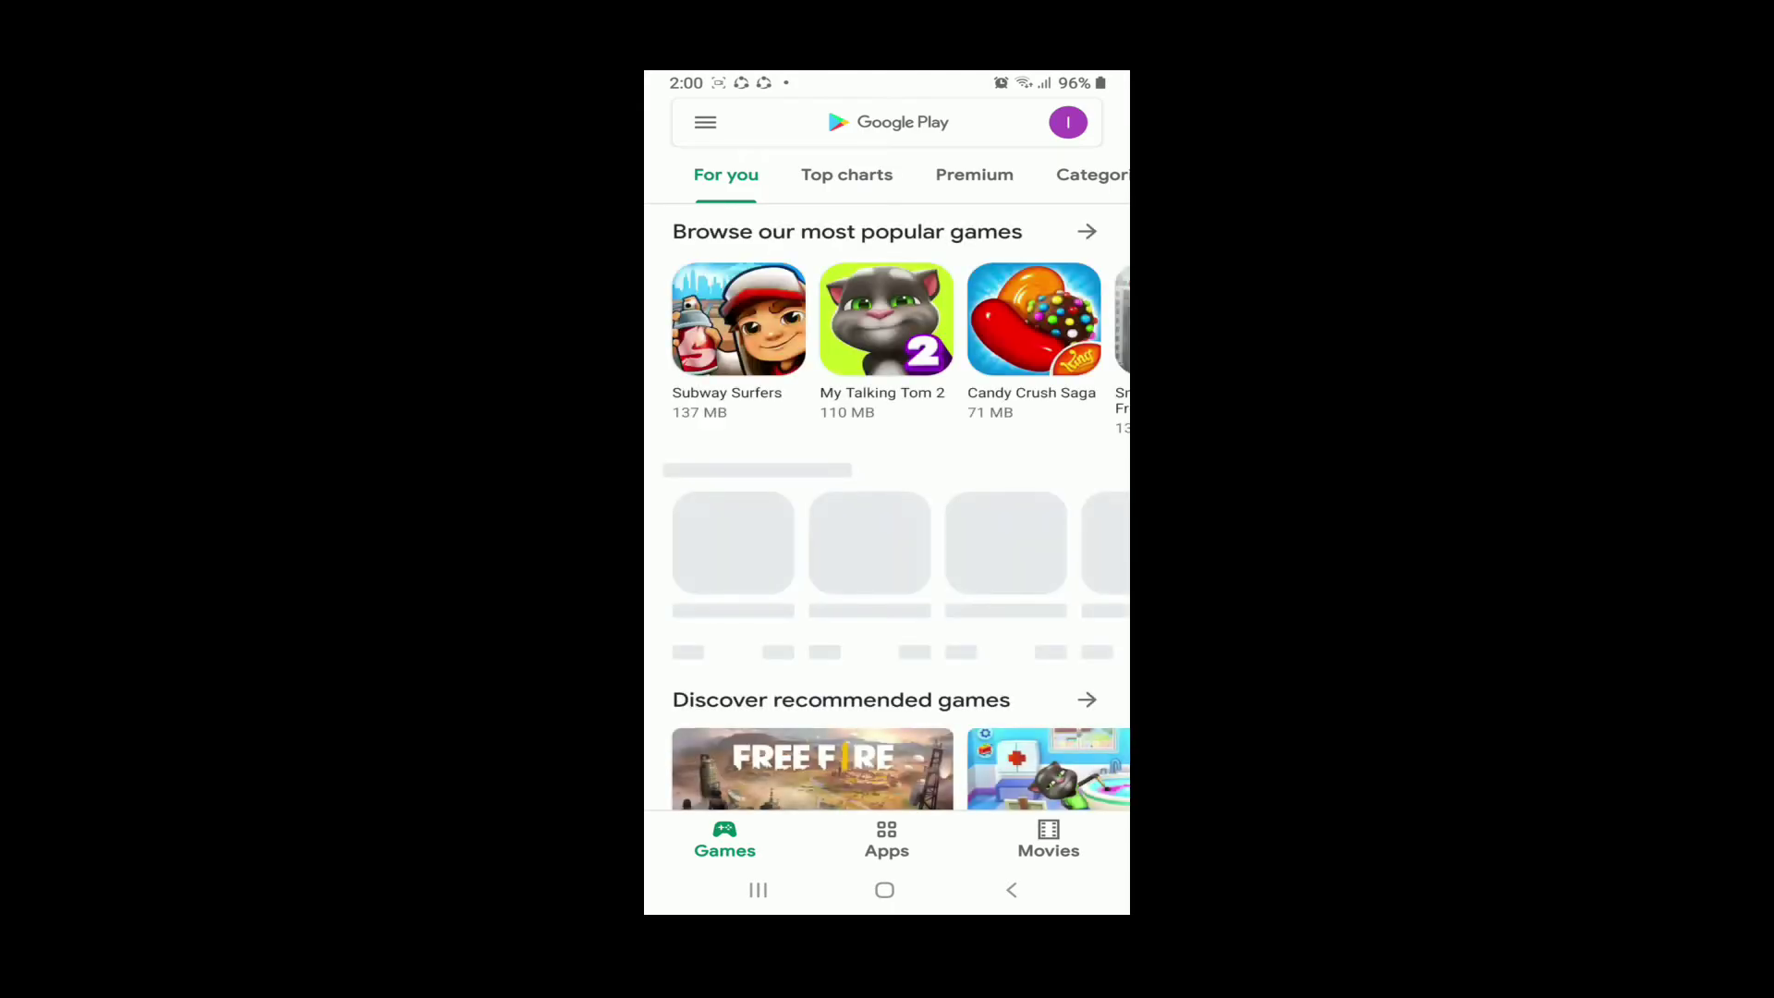
# Search Google Play for 'wechat' and bring up the WeChat app
pyautogui.click(888, 122)
pyautogui.write('wechat')
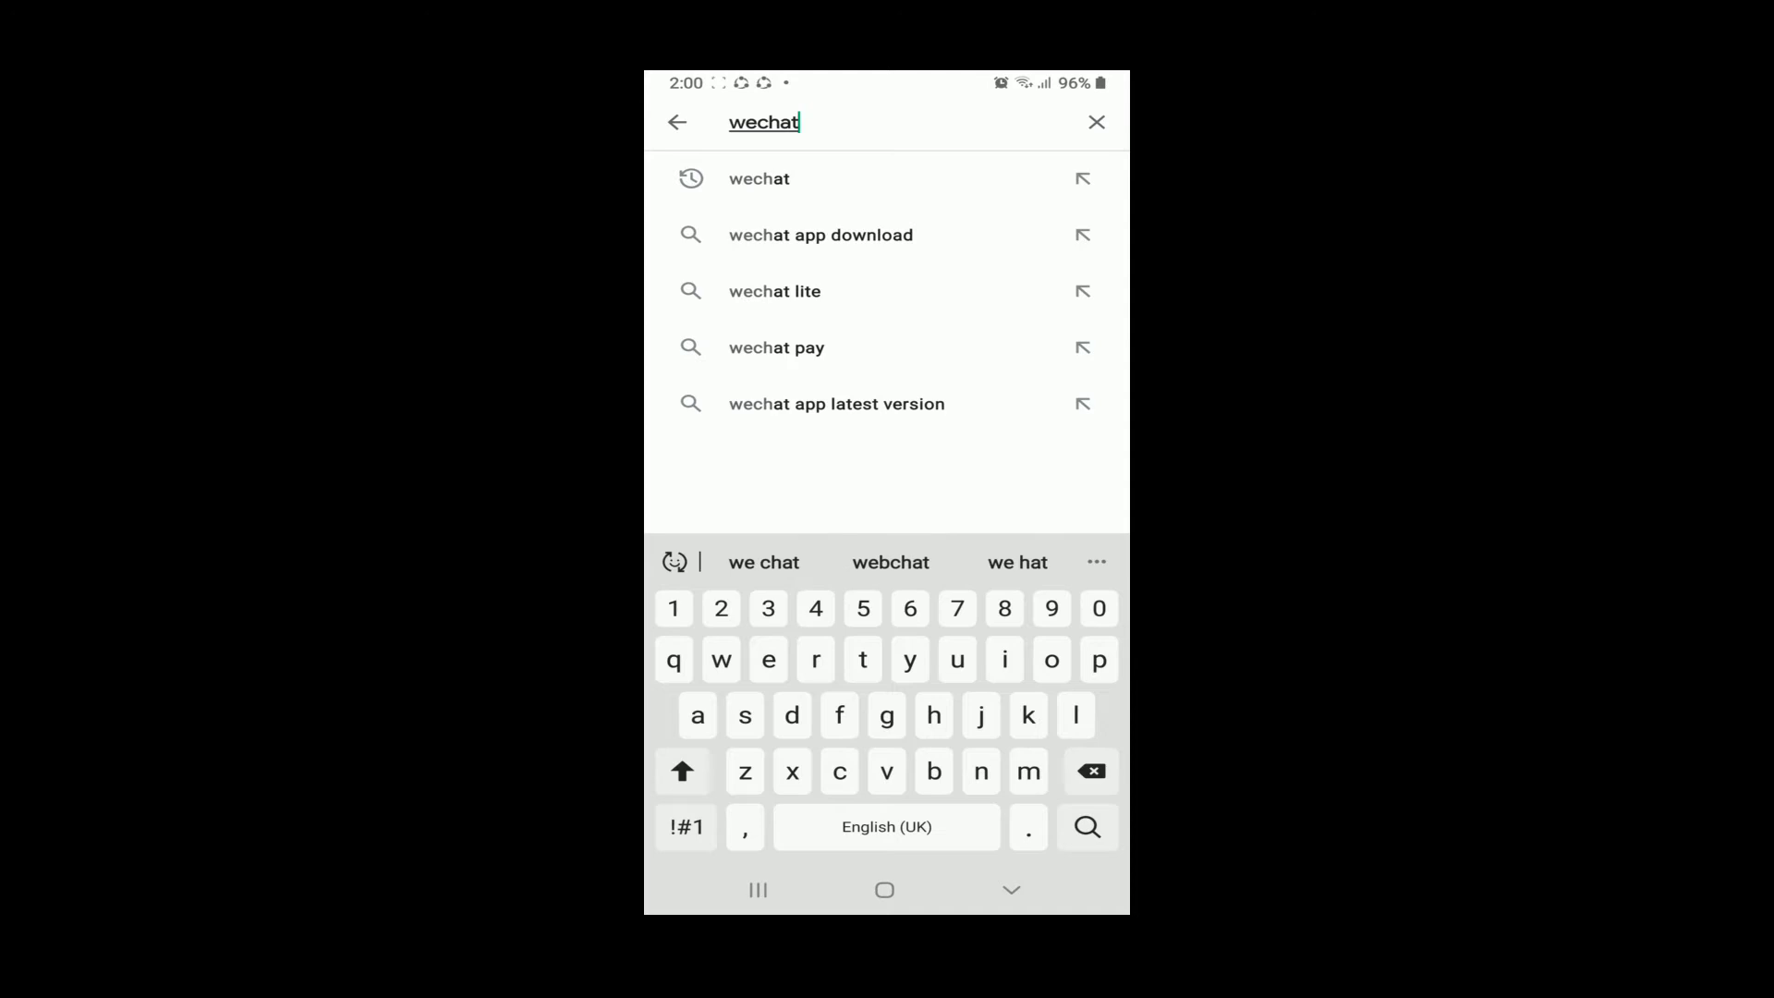
pyautogui.click(1088, 827)
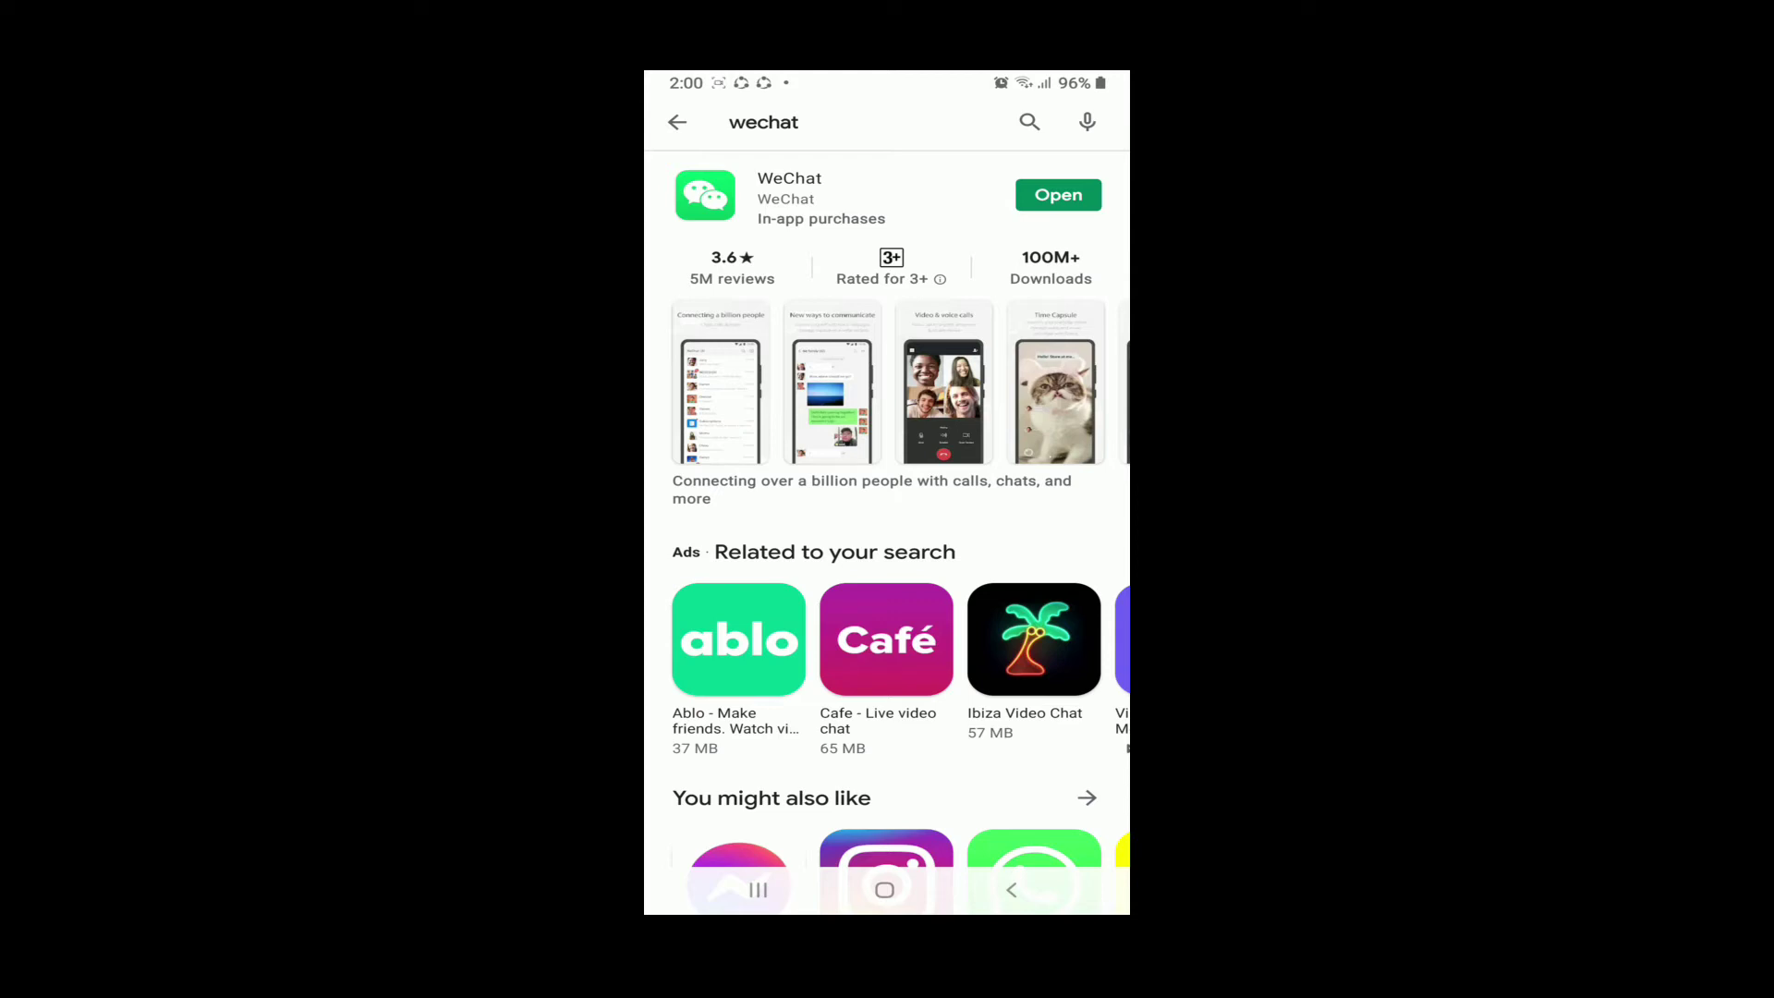
# Open the installed WeChat app and save English as its interface language
pyautogui.click(1058, 194)
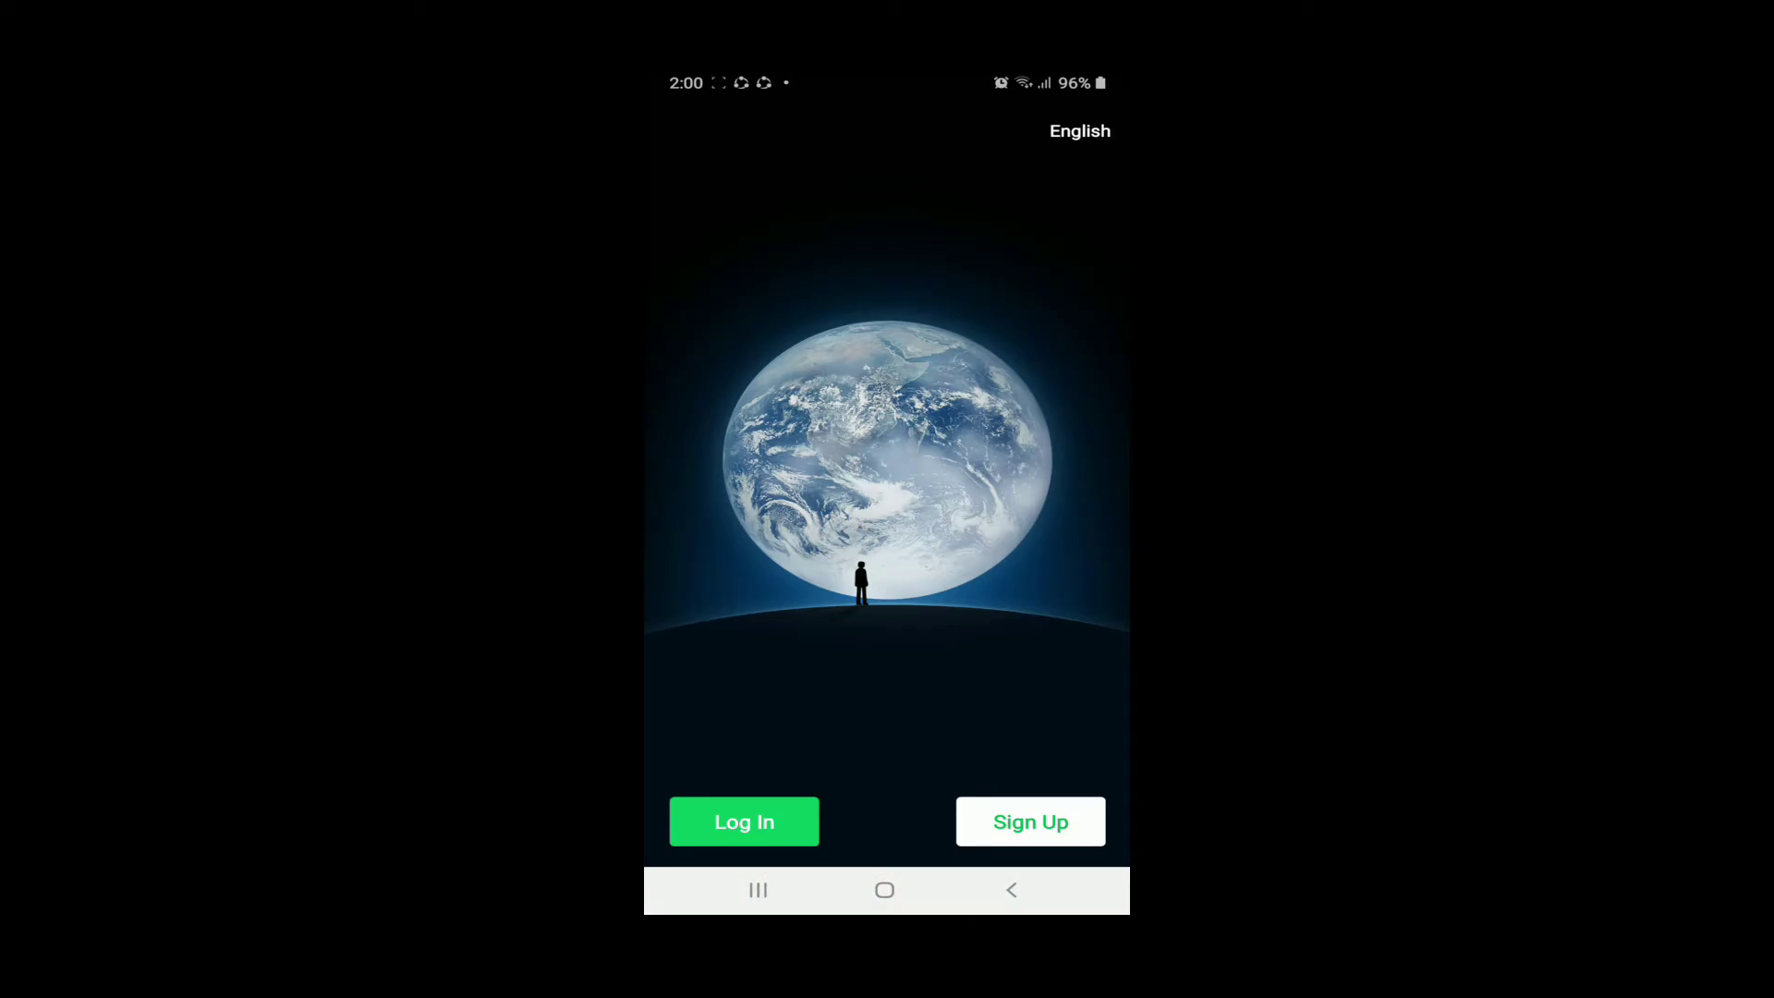
pyautogui.click(1080, 131)
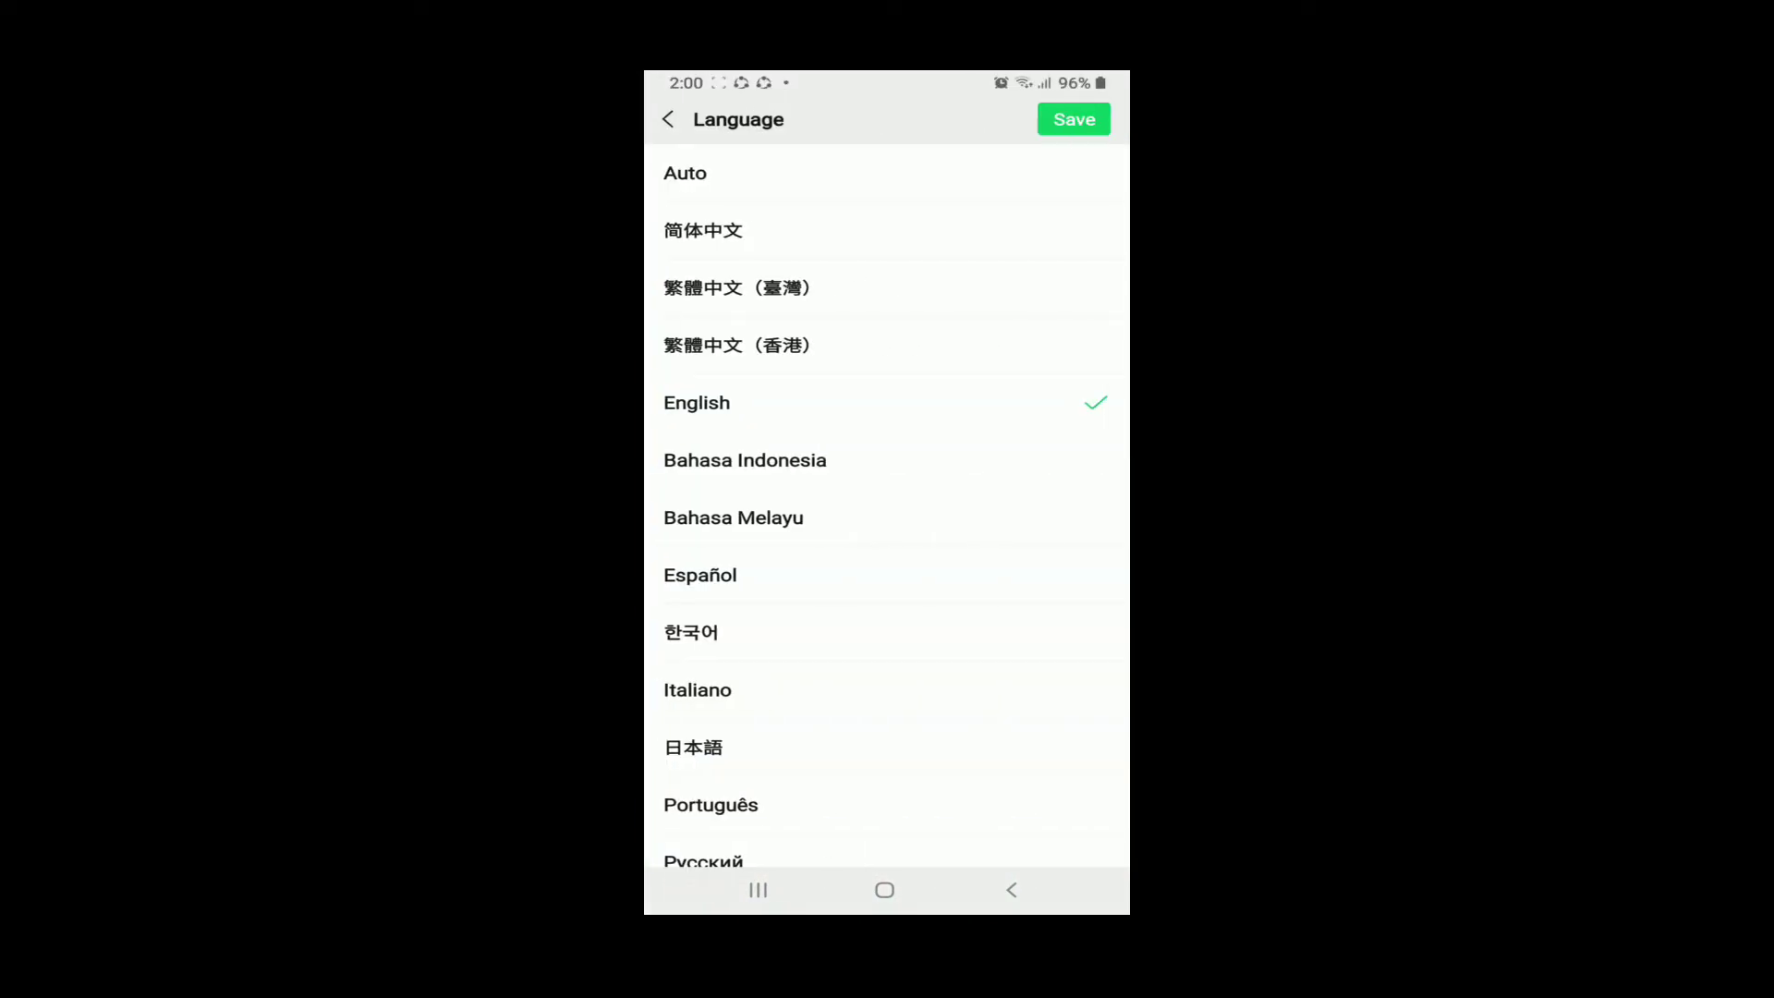
pyautogui.scroll(-5, 887, 554)
pyautogui.scroll(5, 887, 554)
pyautogui.click(1073, 119)
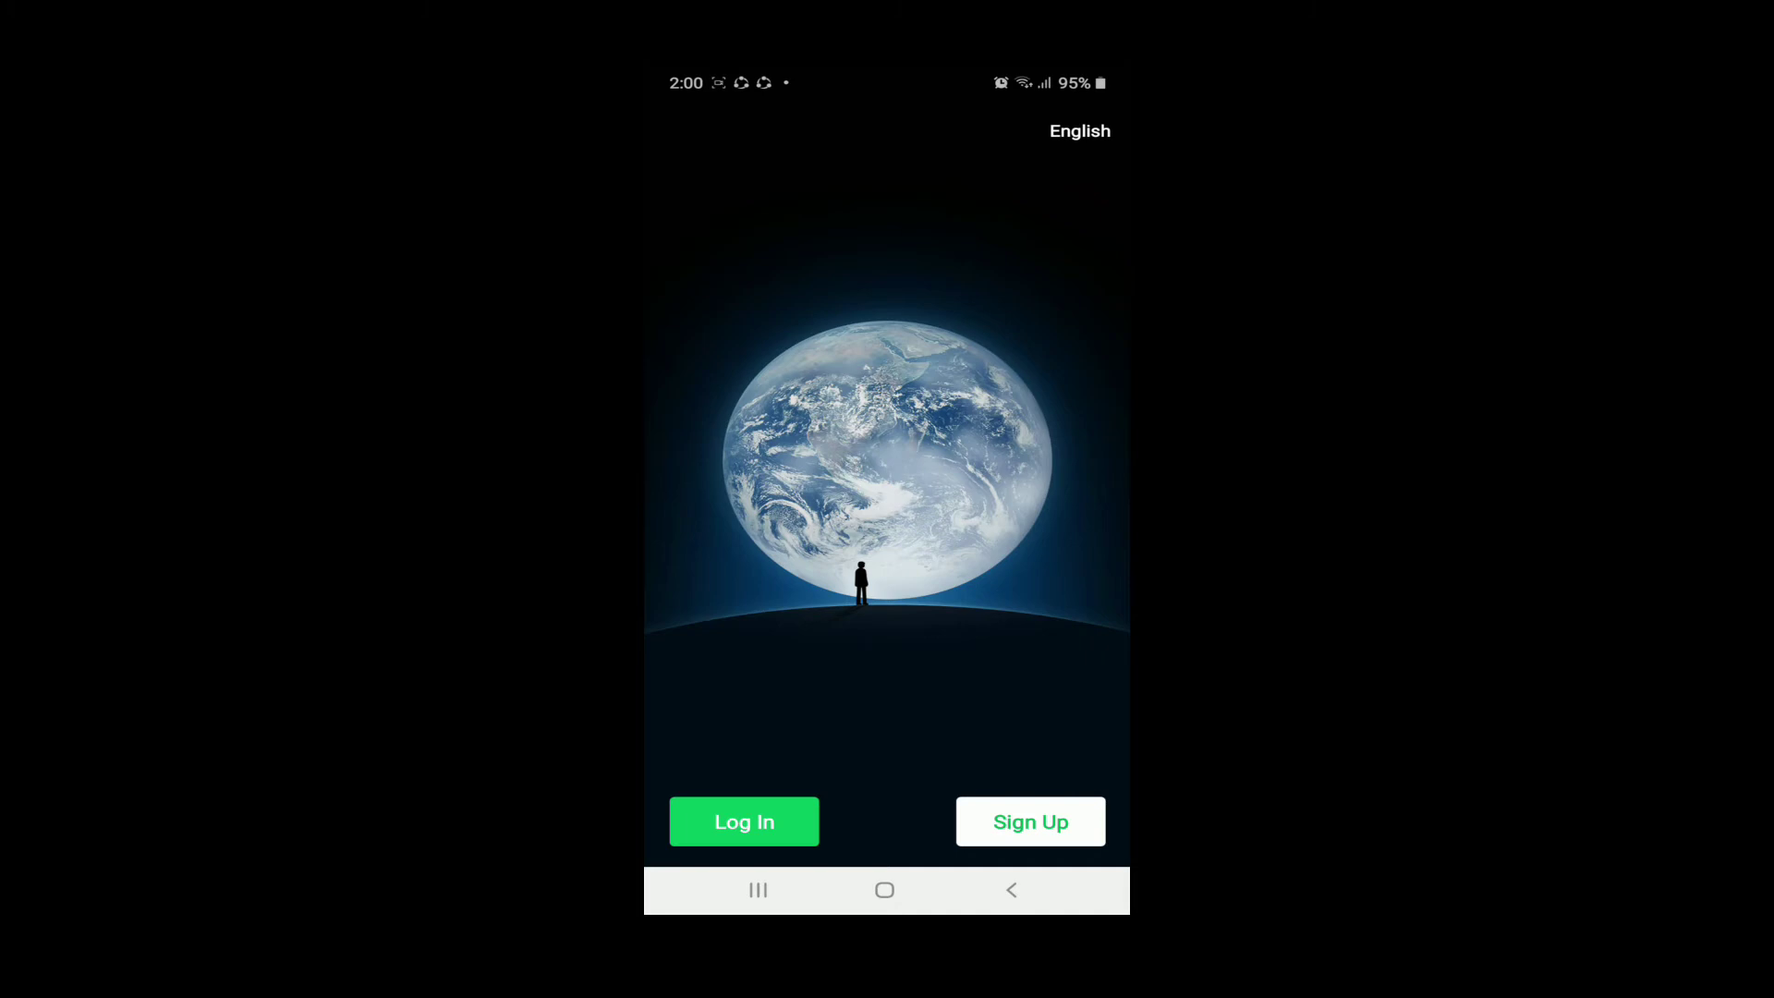
# Start a new WeChat account using the mobile-number sign-up option
pyautogui.click(1029, 821)
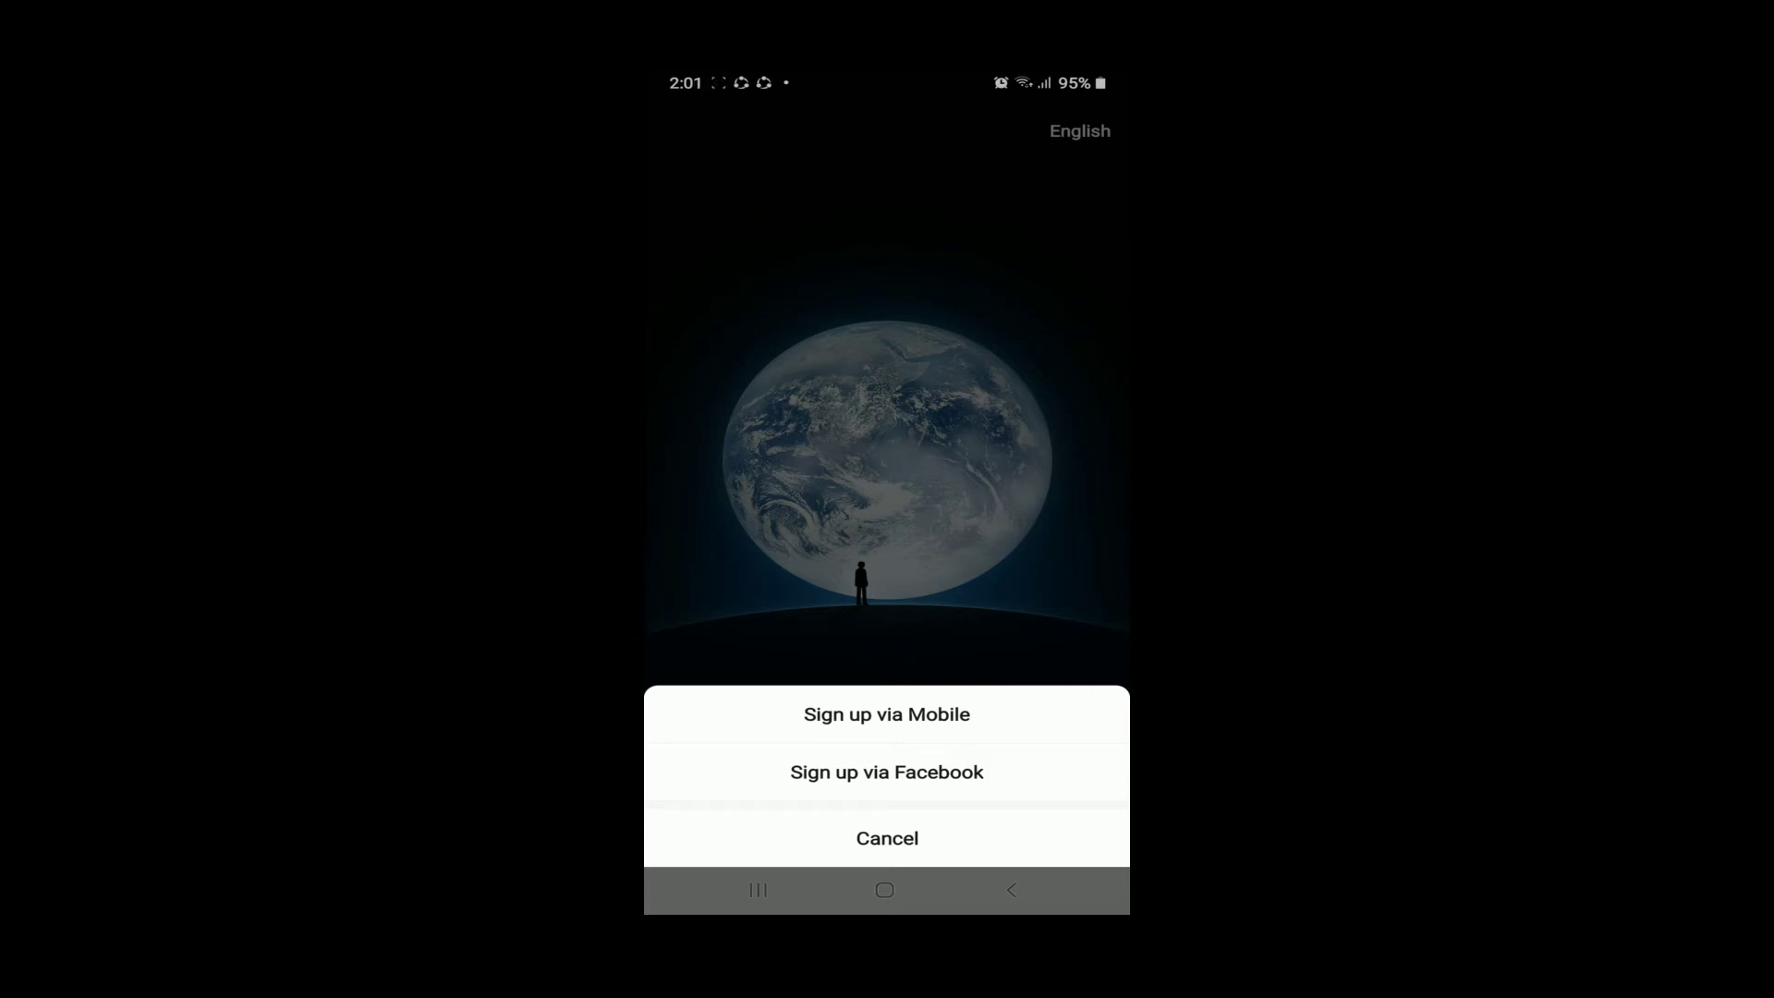
pyautogui.click(889, 713)
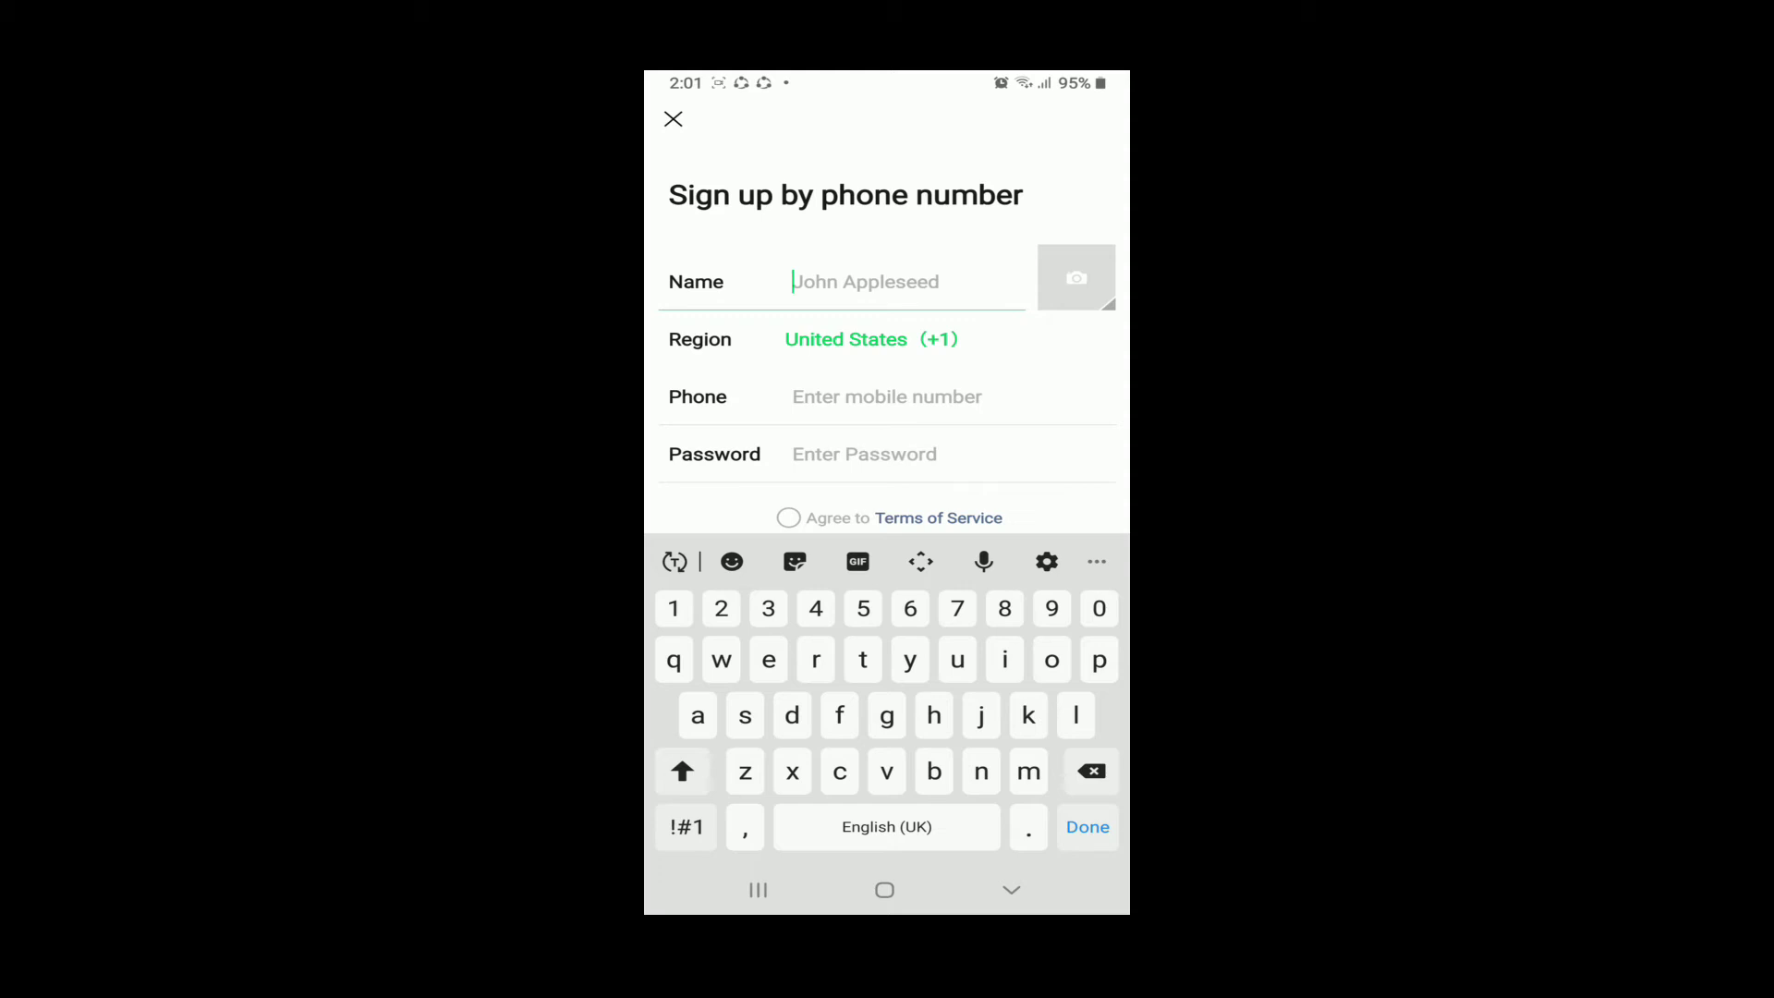
pyautogui.write('rupa')
# Search the region list for Nepal (+977), then fill in the phone number and password fields
pyautogui.click(846, 338)
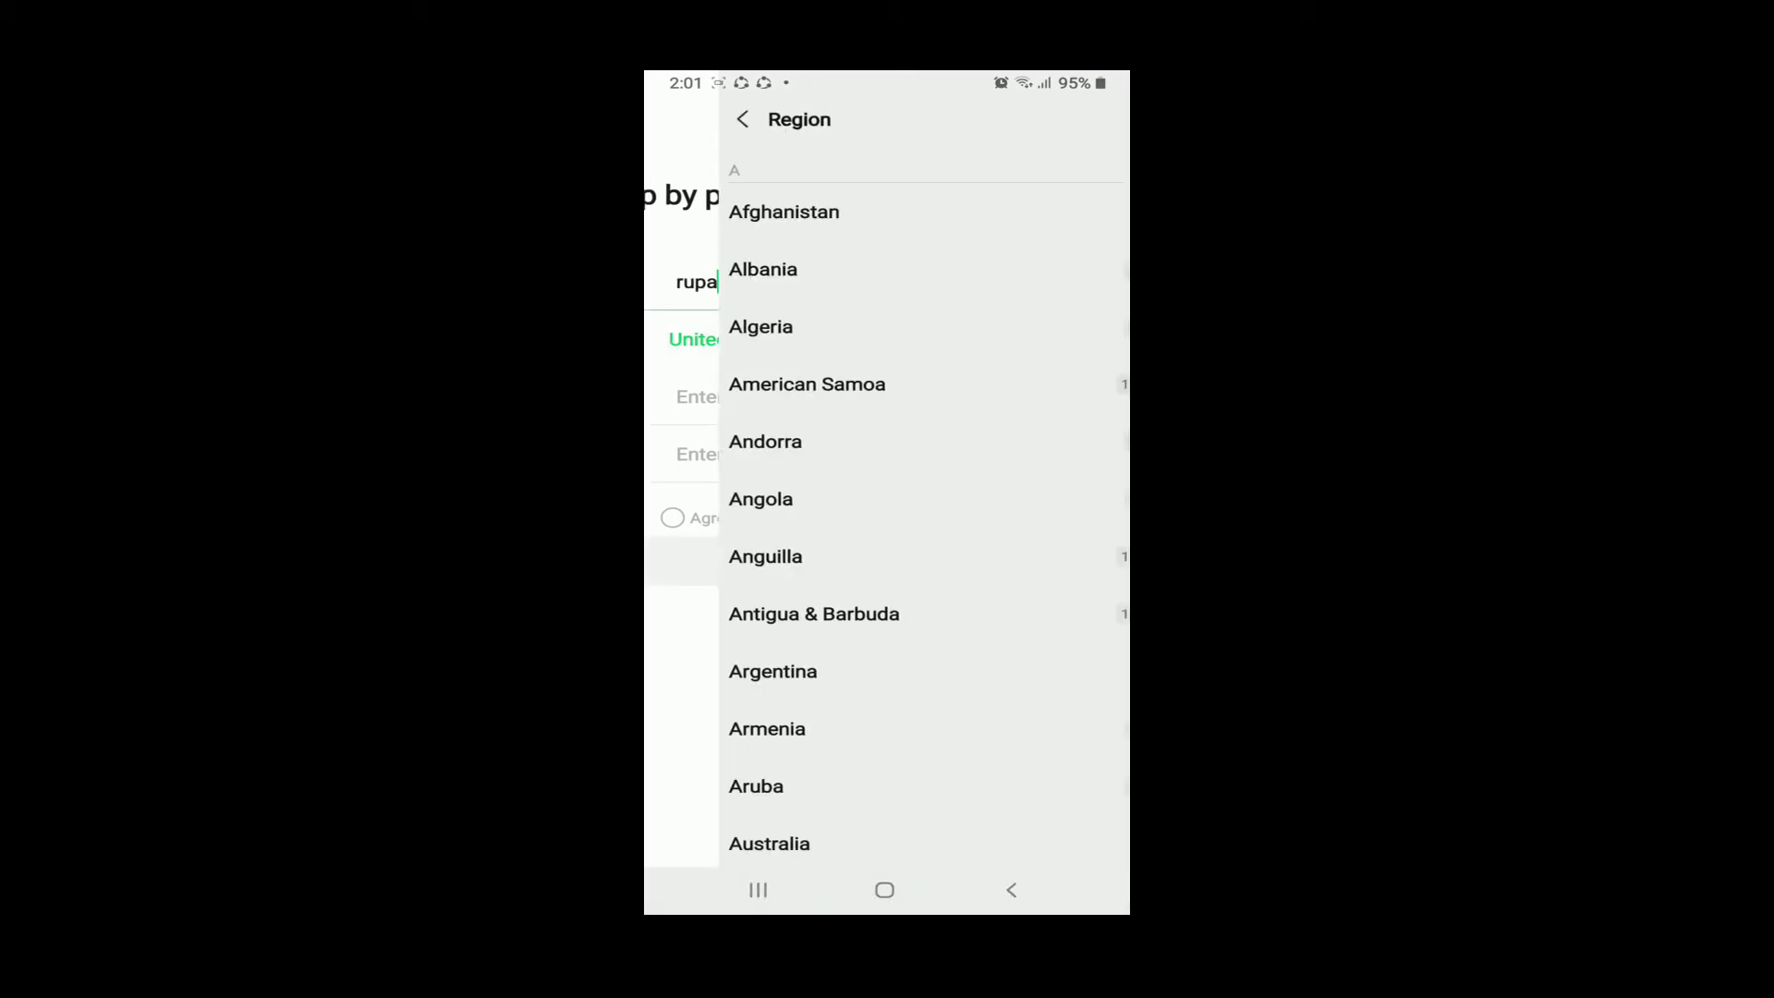
pyautogui.scroll(-5, 888, 555)
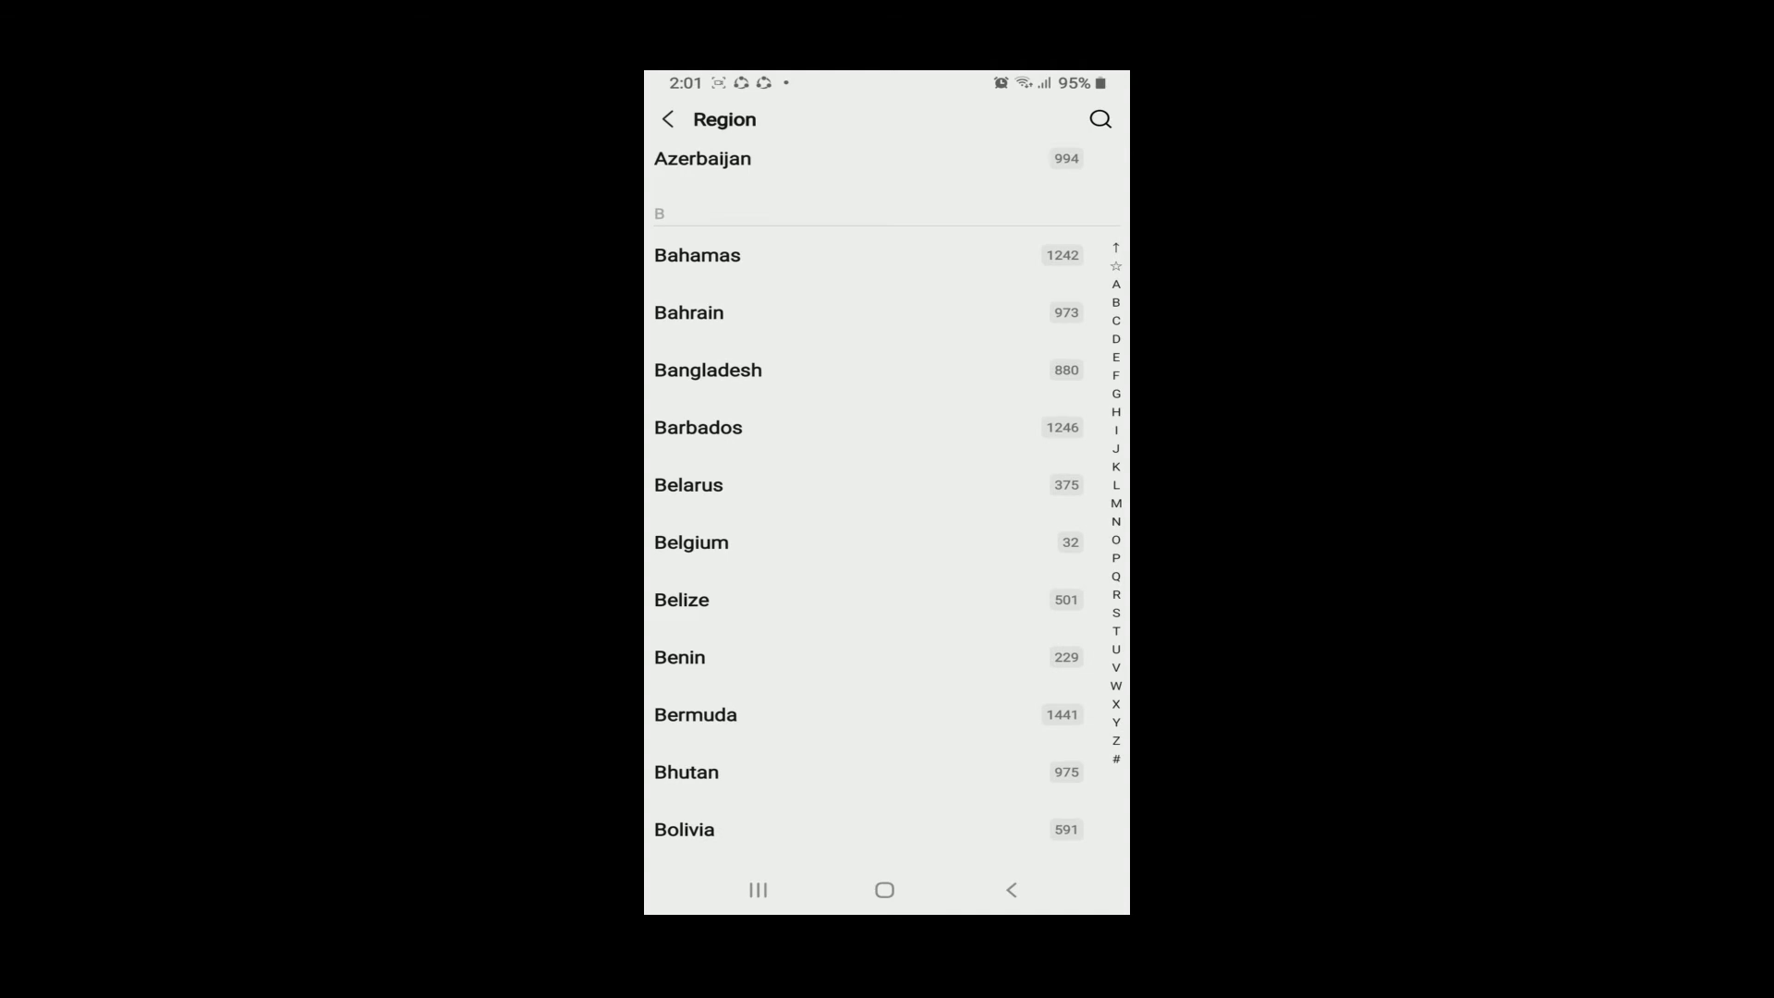
pyautogui.click(1102, 119)
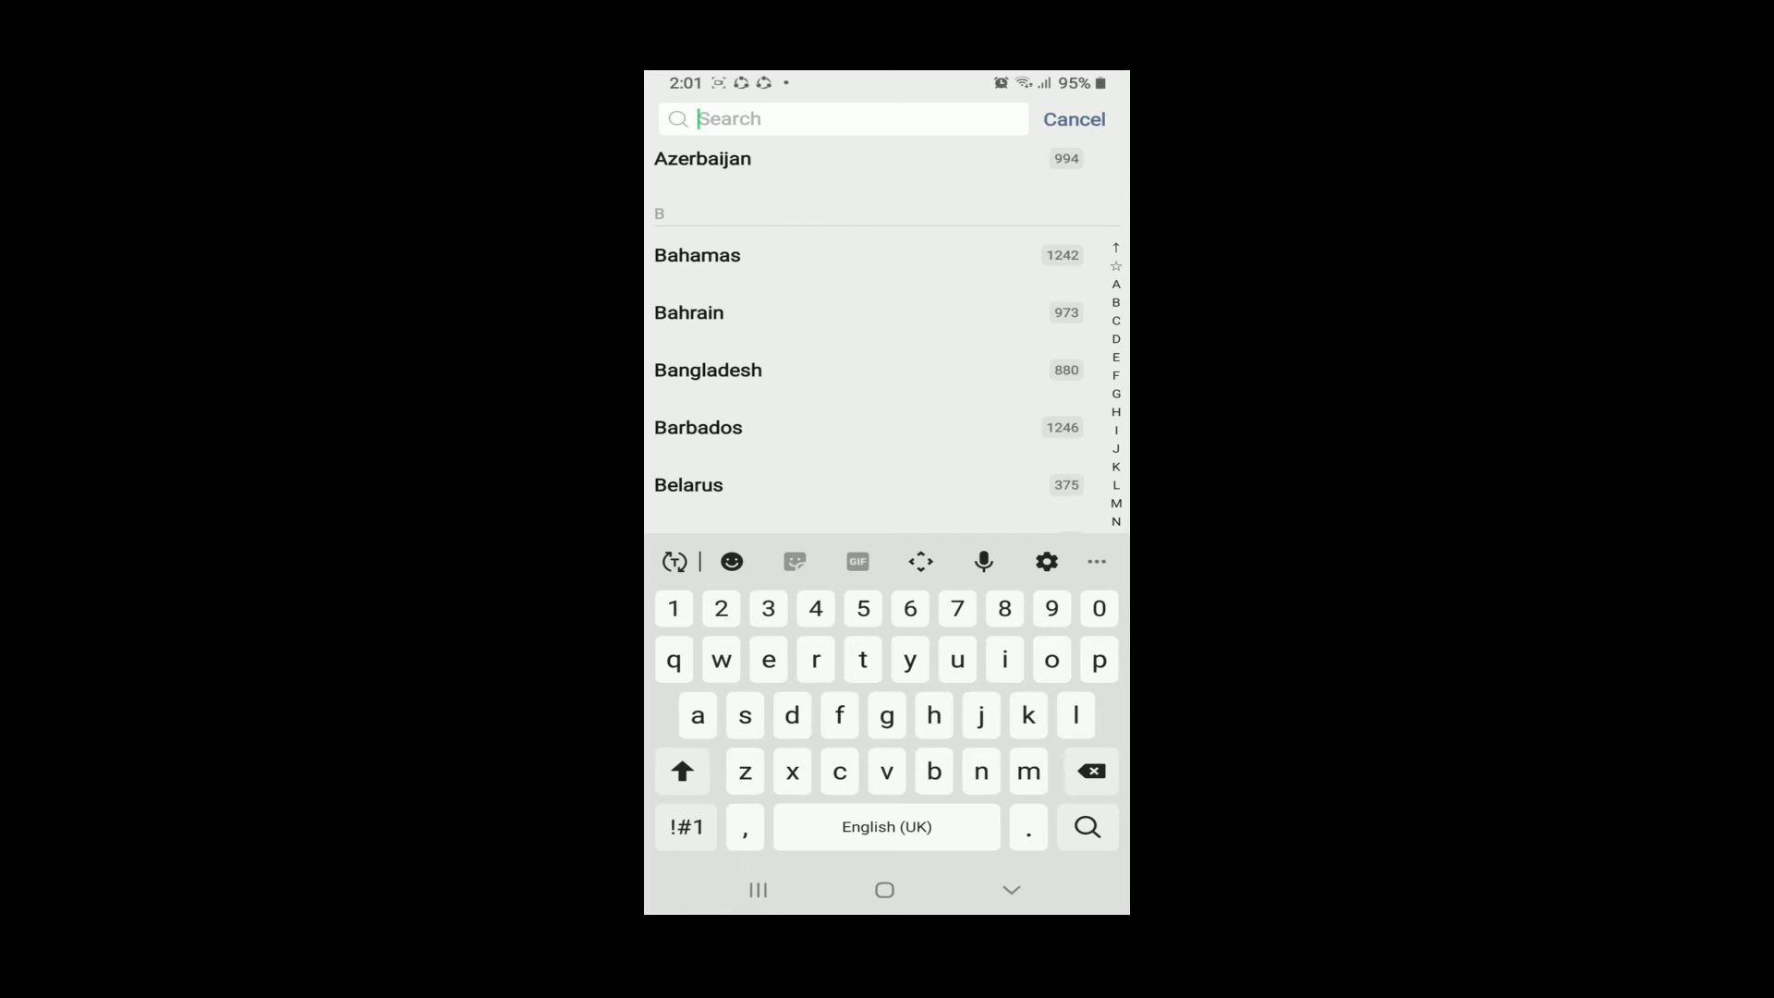
pyautogui.write('nepal')
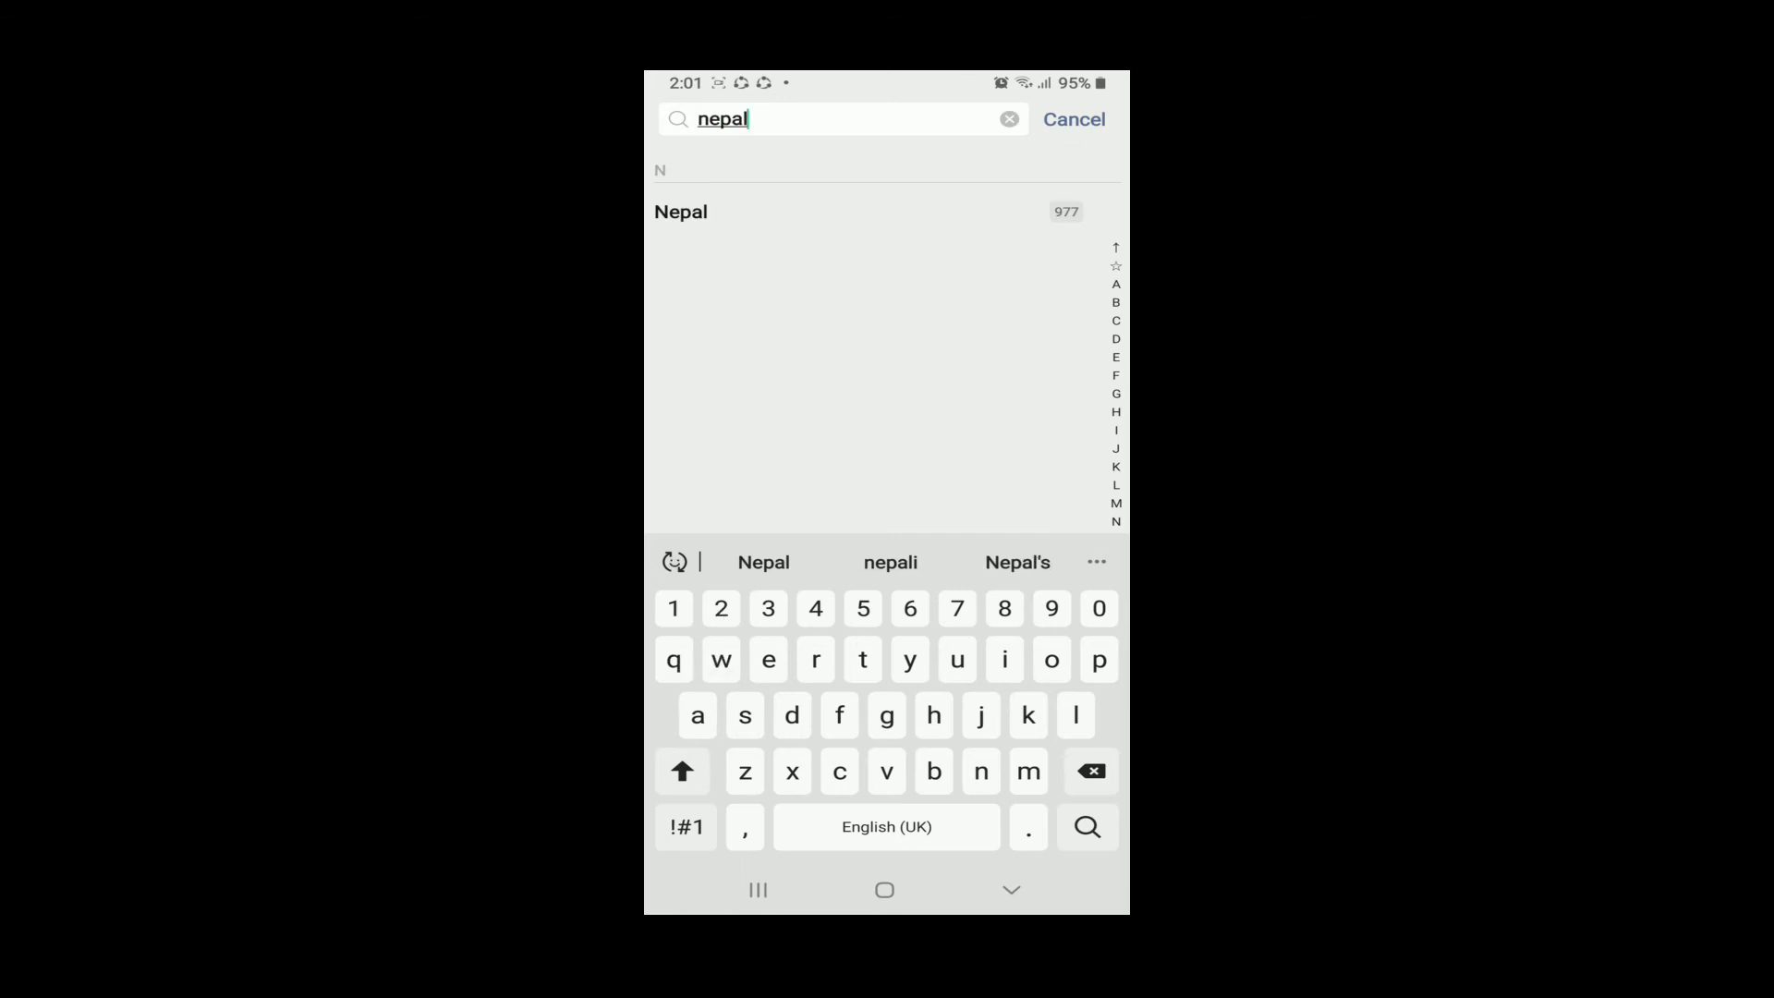
pyautogui.click(680, 210)
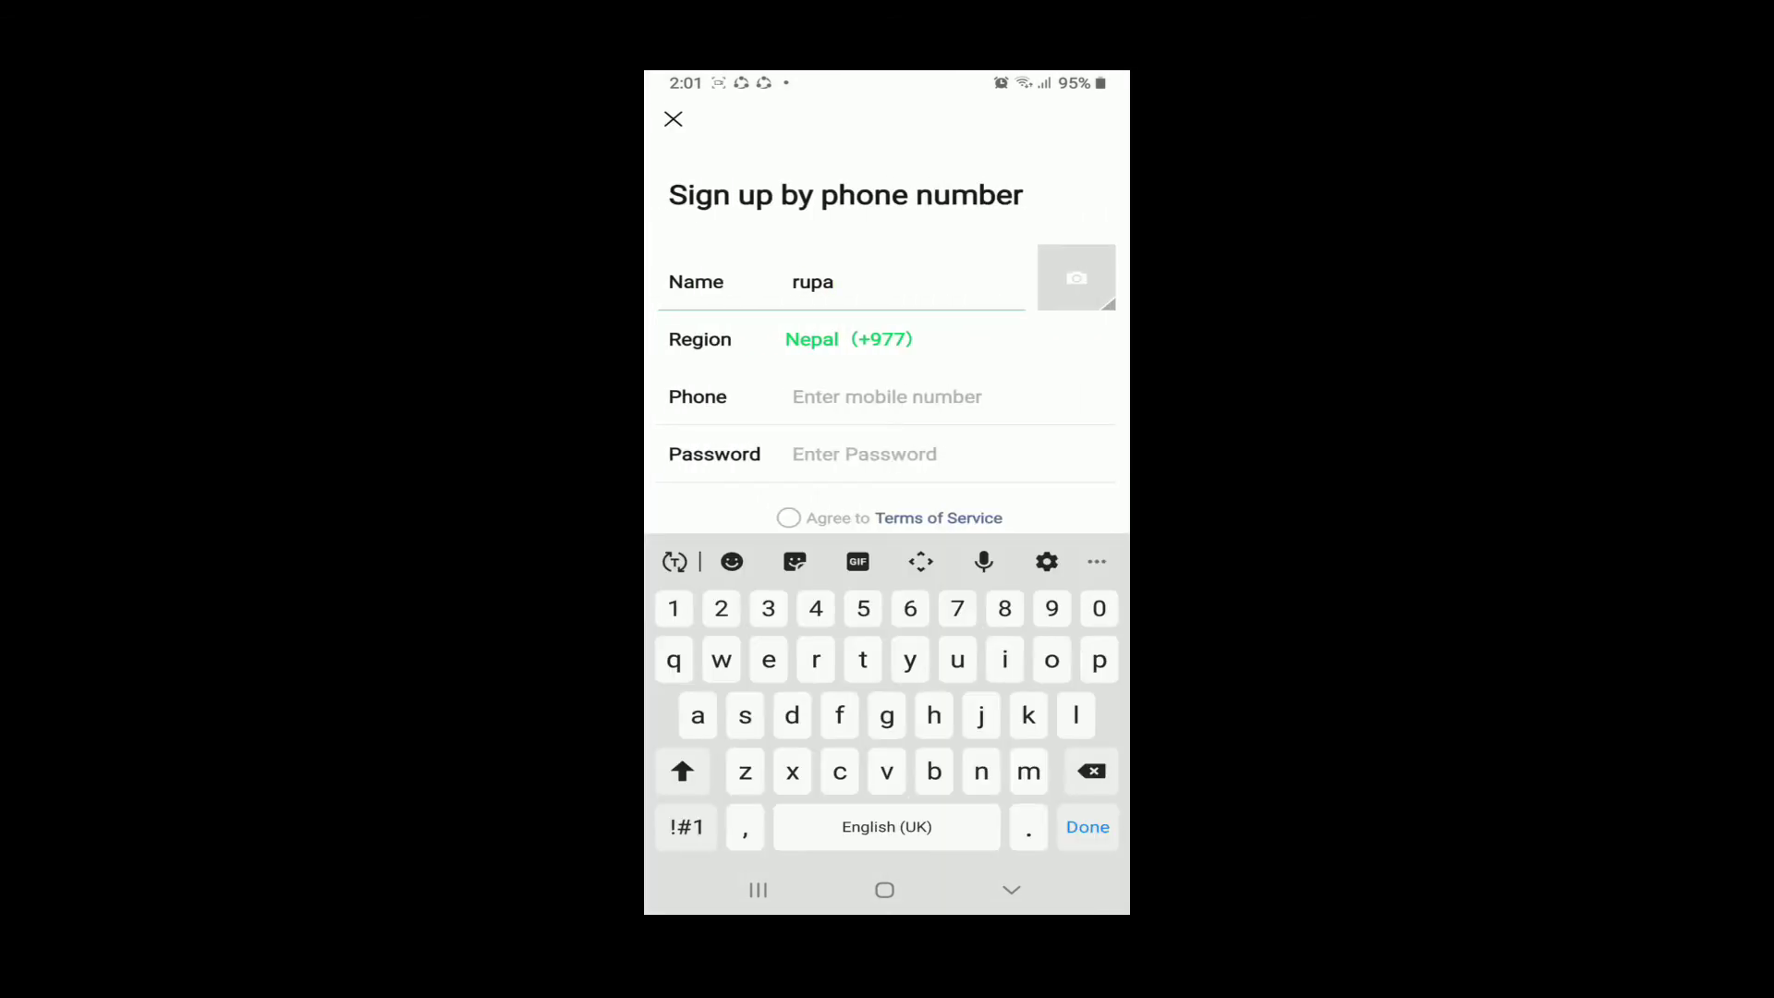
pyautogui.click(887, 396)
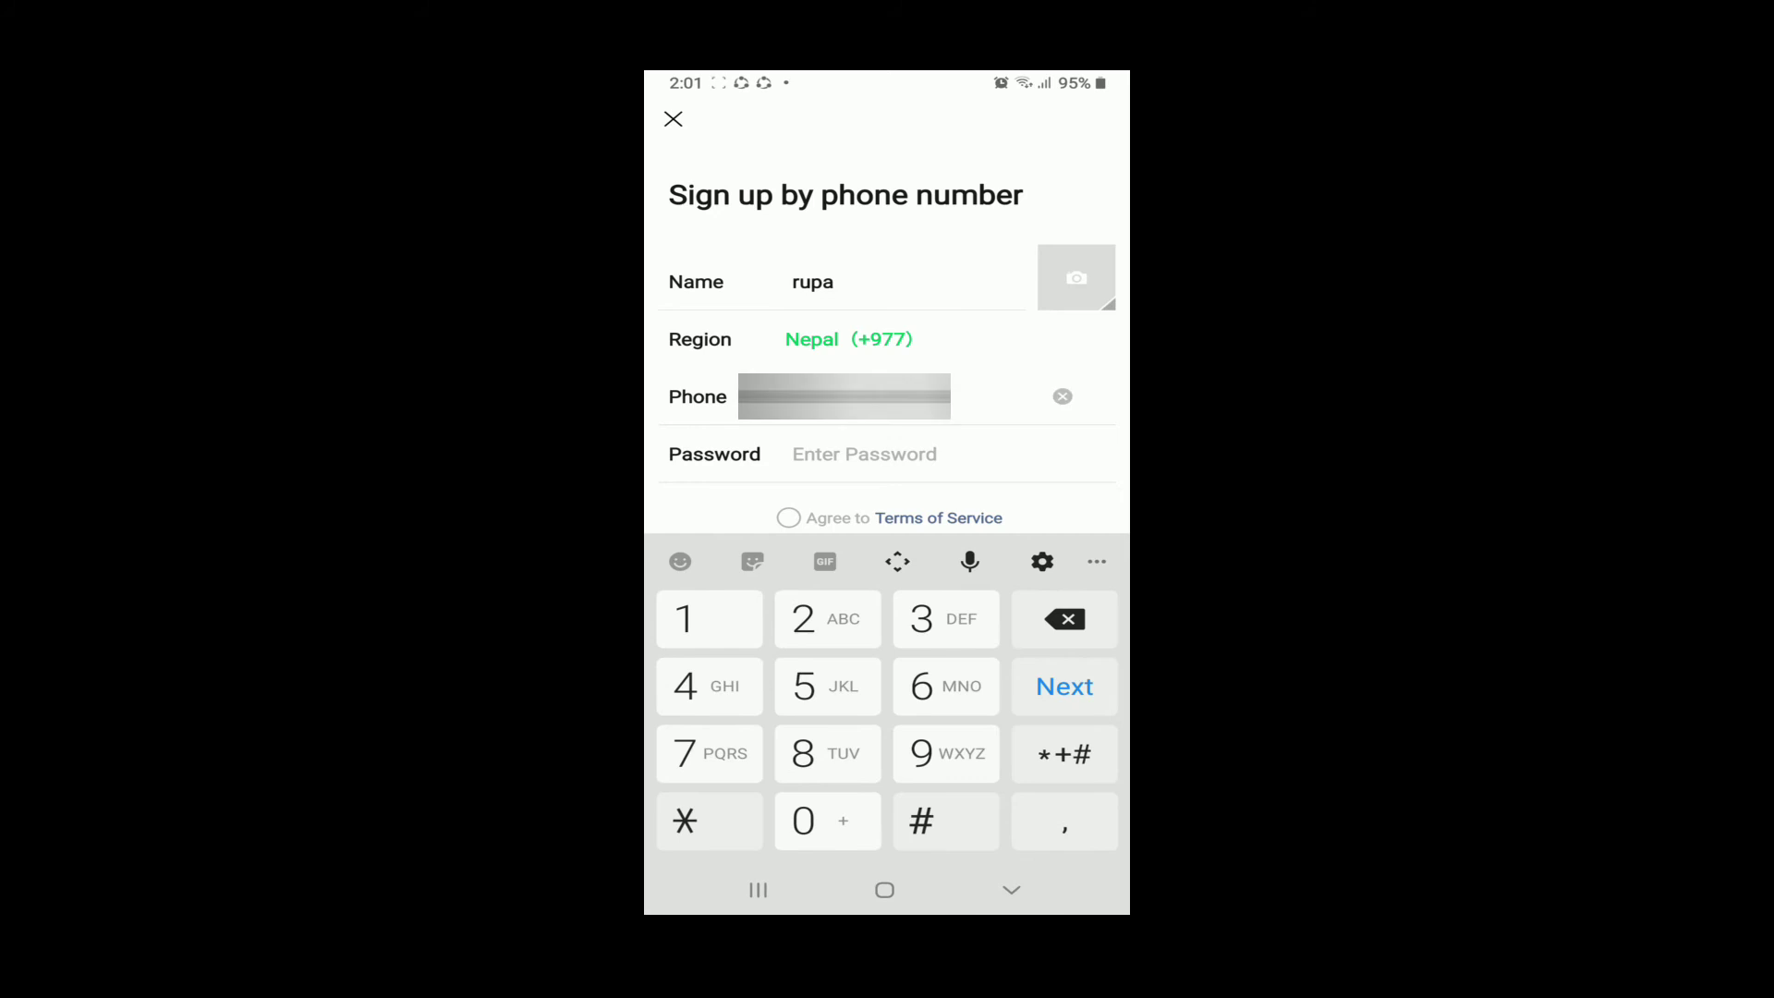
pyautogui.click(1065, 687)
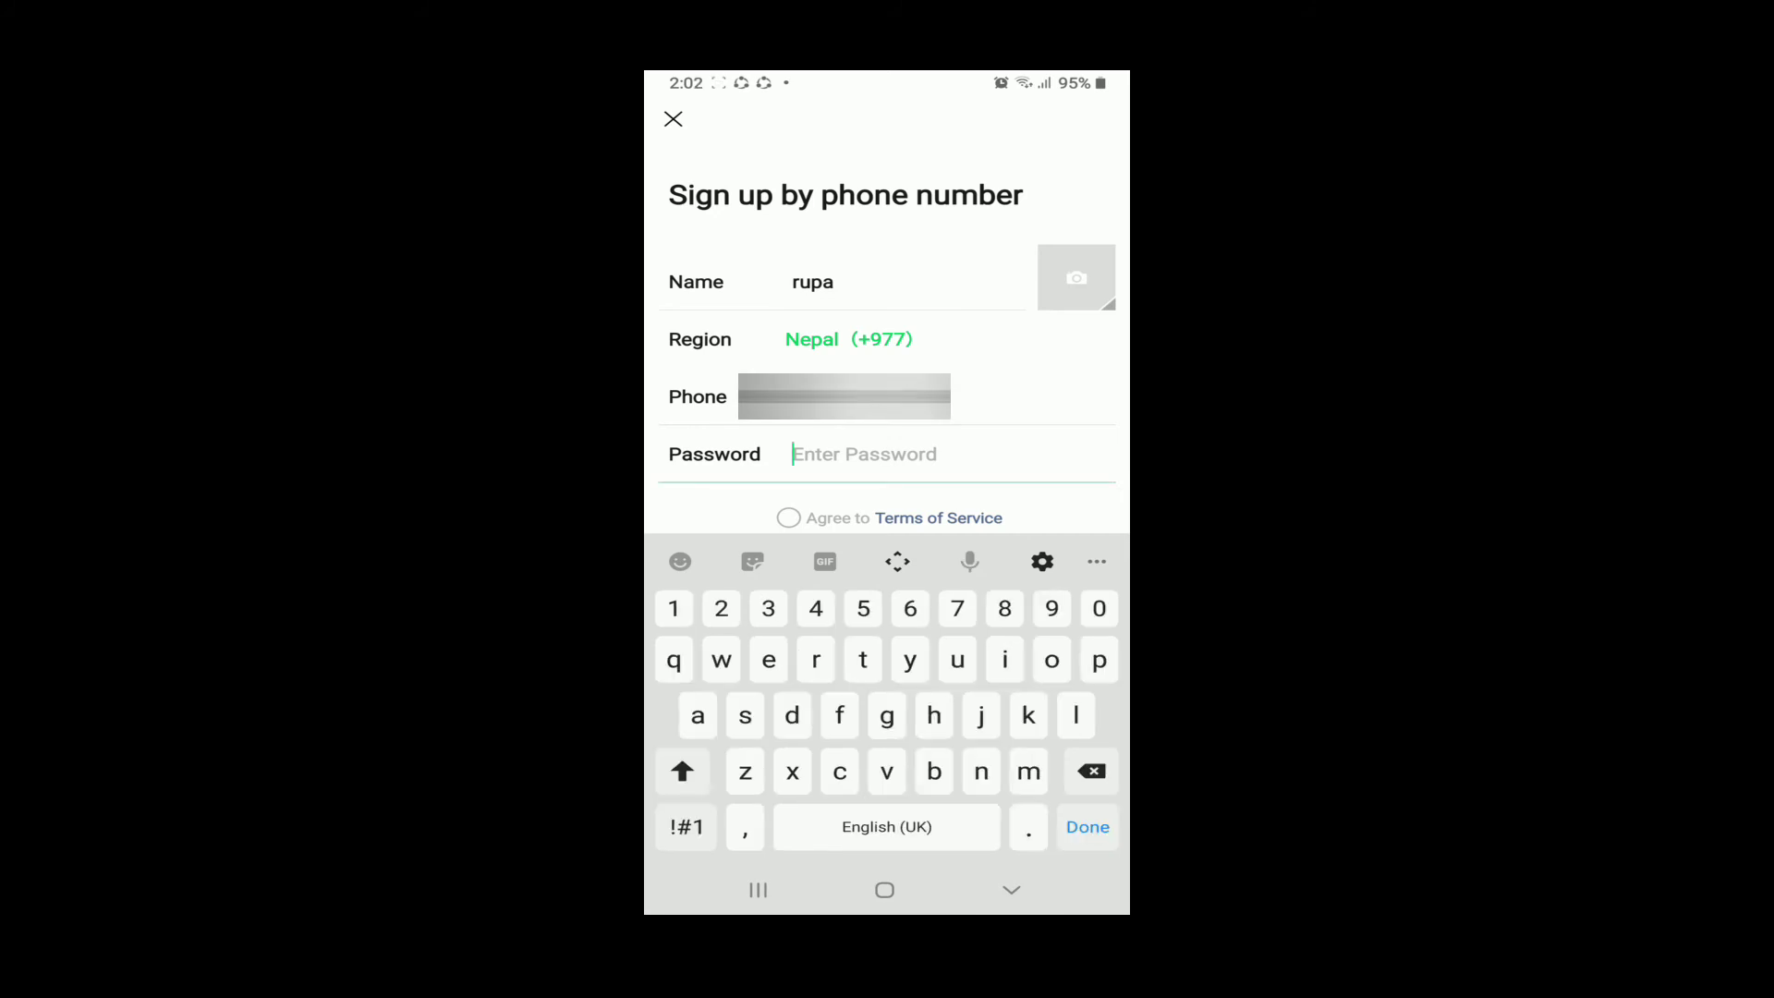
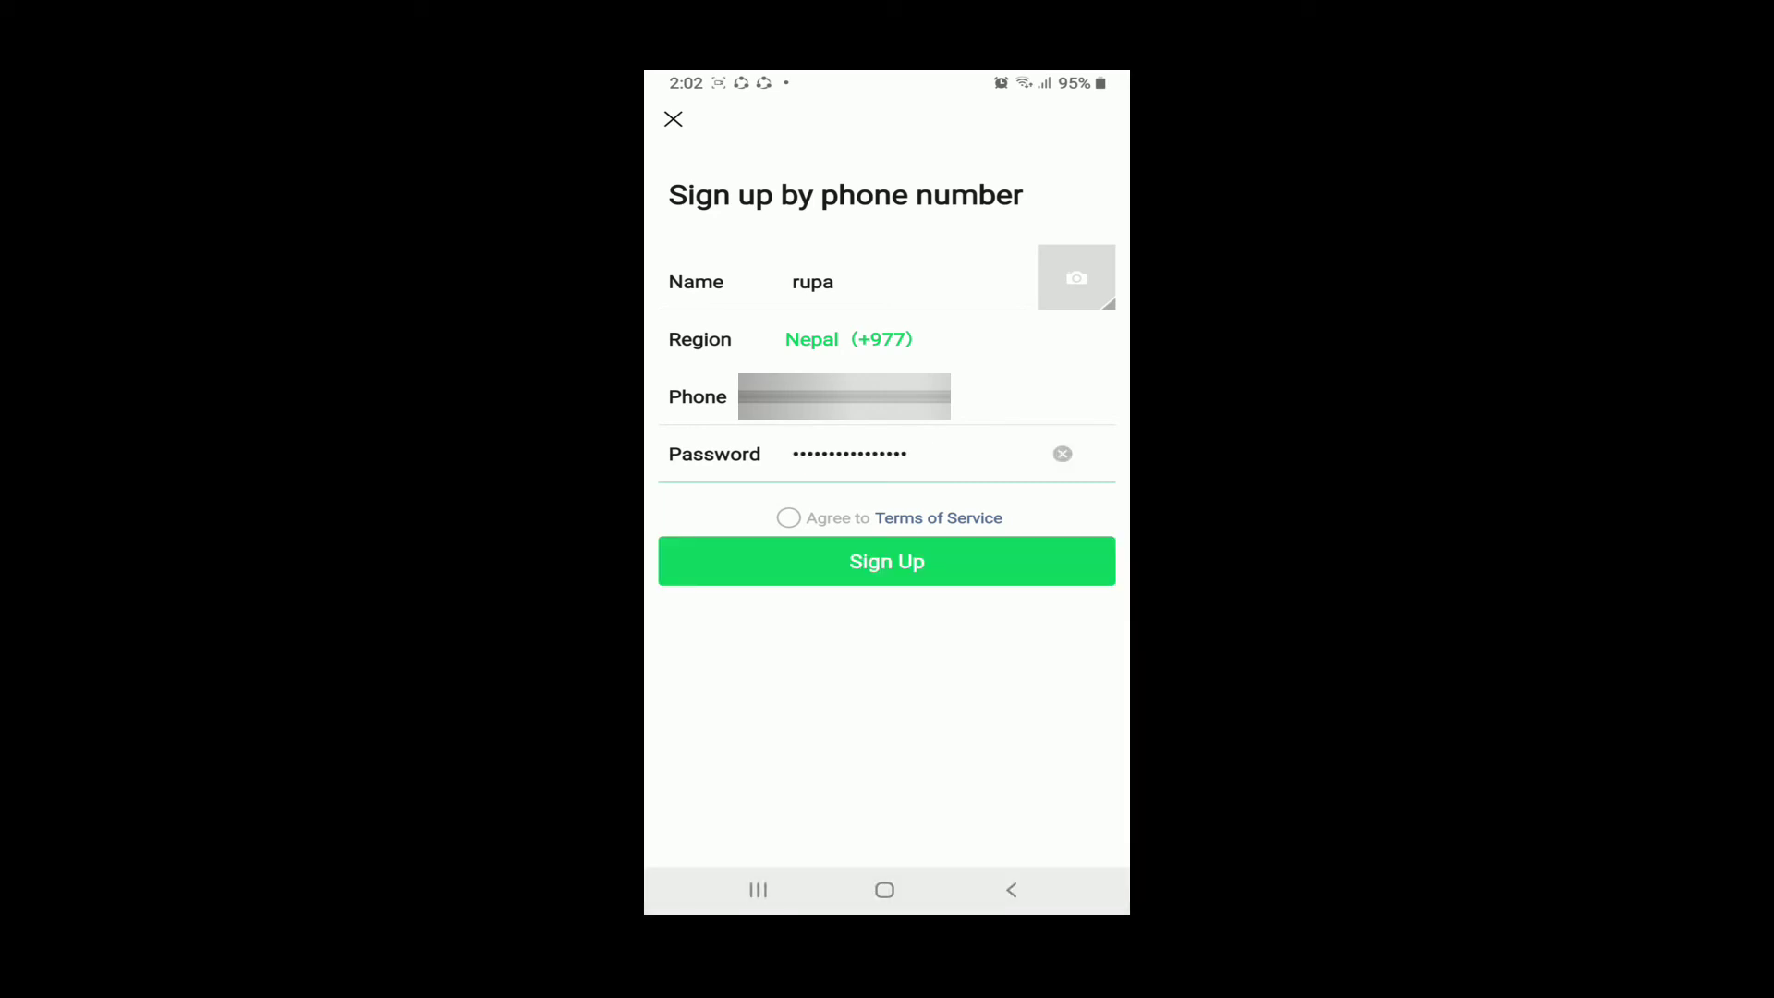
# Tick the 'Agree to Terms of Service' checkbox below the Password field
pyautogui.click(788, 517)
# Submit the sign-up, accept the privacy policy, and slide the captcha to pass verification
pyautogui.click(888, 560)
pyautogui.scroll(-5, 887, 458)
pyautogui.scroll(-5, 888, 457)
pyautogui.scroll(-5, 888, 459)
pyautogui.scroll(-5, 888, 458)
pyautogui.scroll(-5, 888, 457)
pyautogui.scroll(-5, 887, 457)
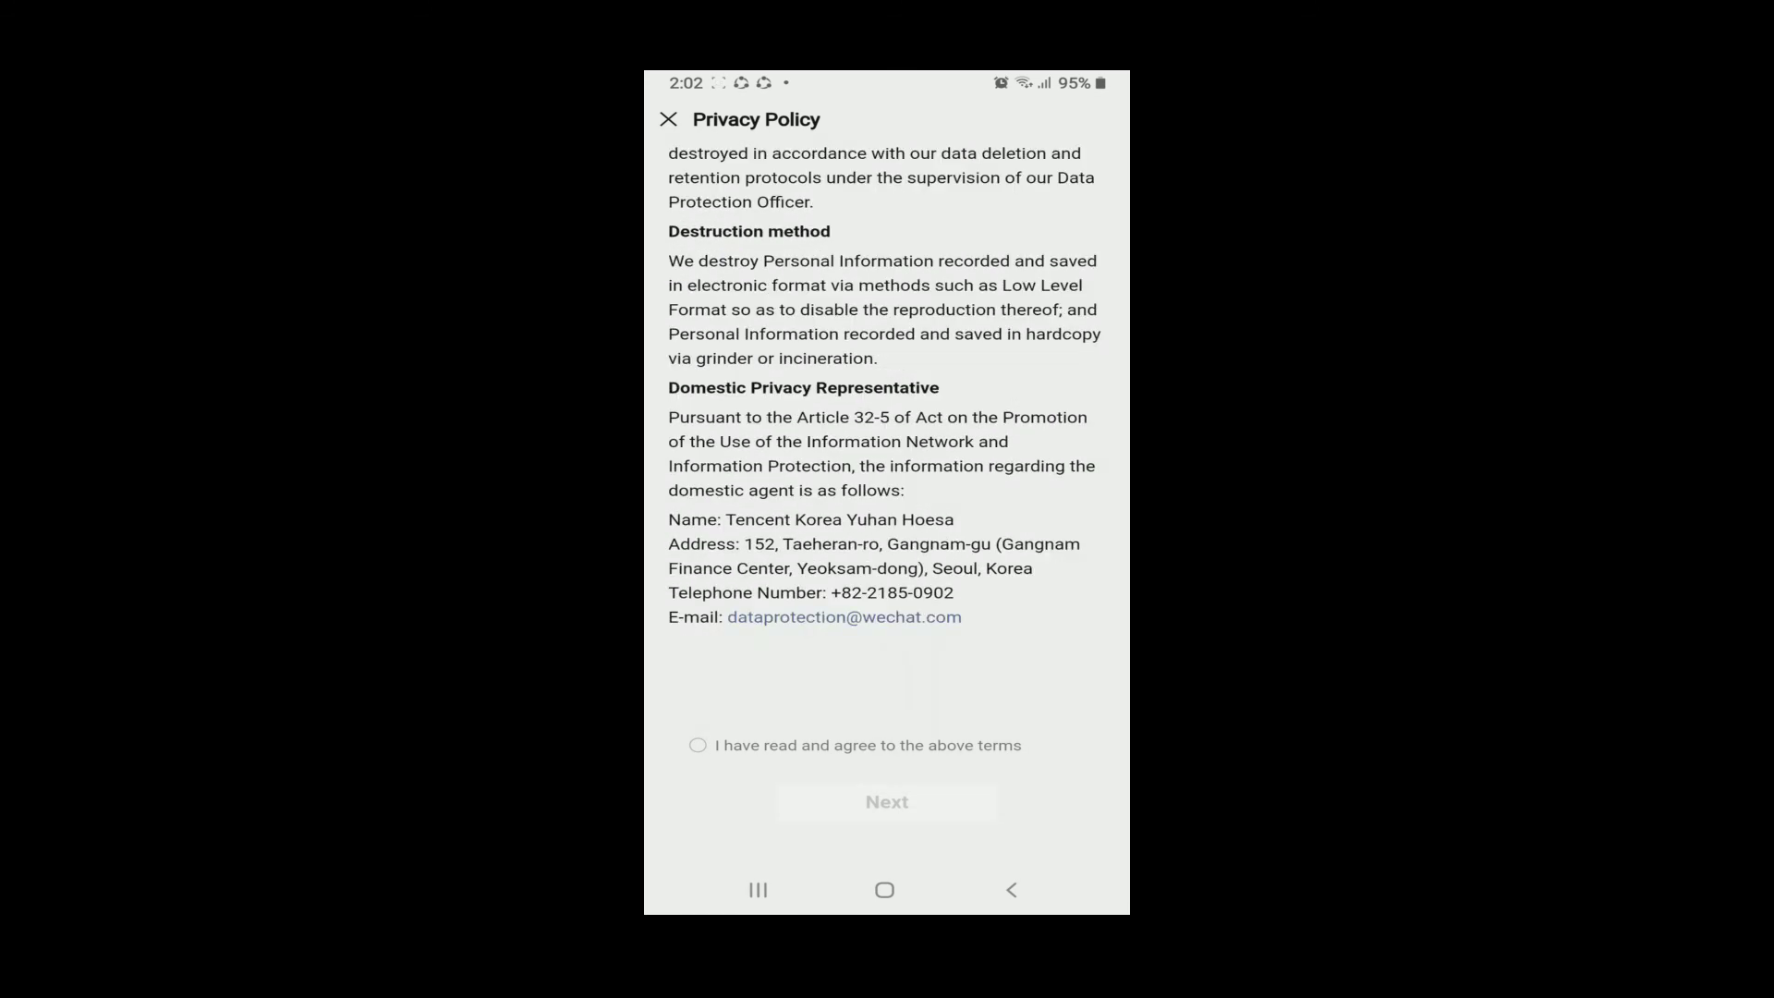
pyautogui.click(697, 745)
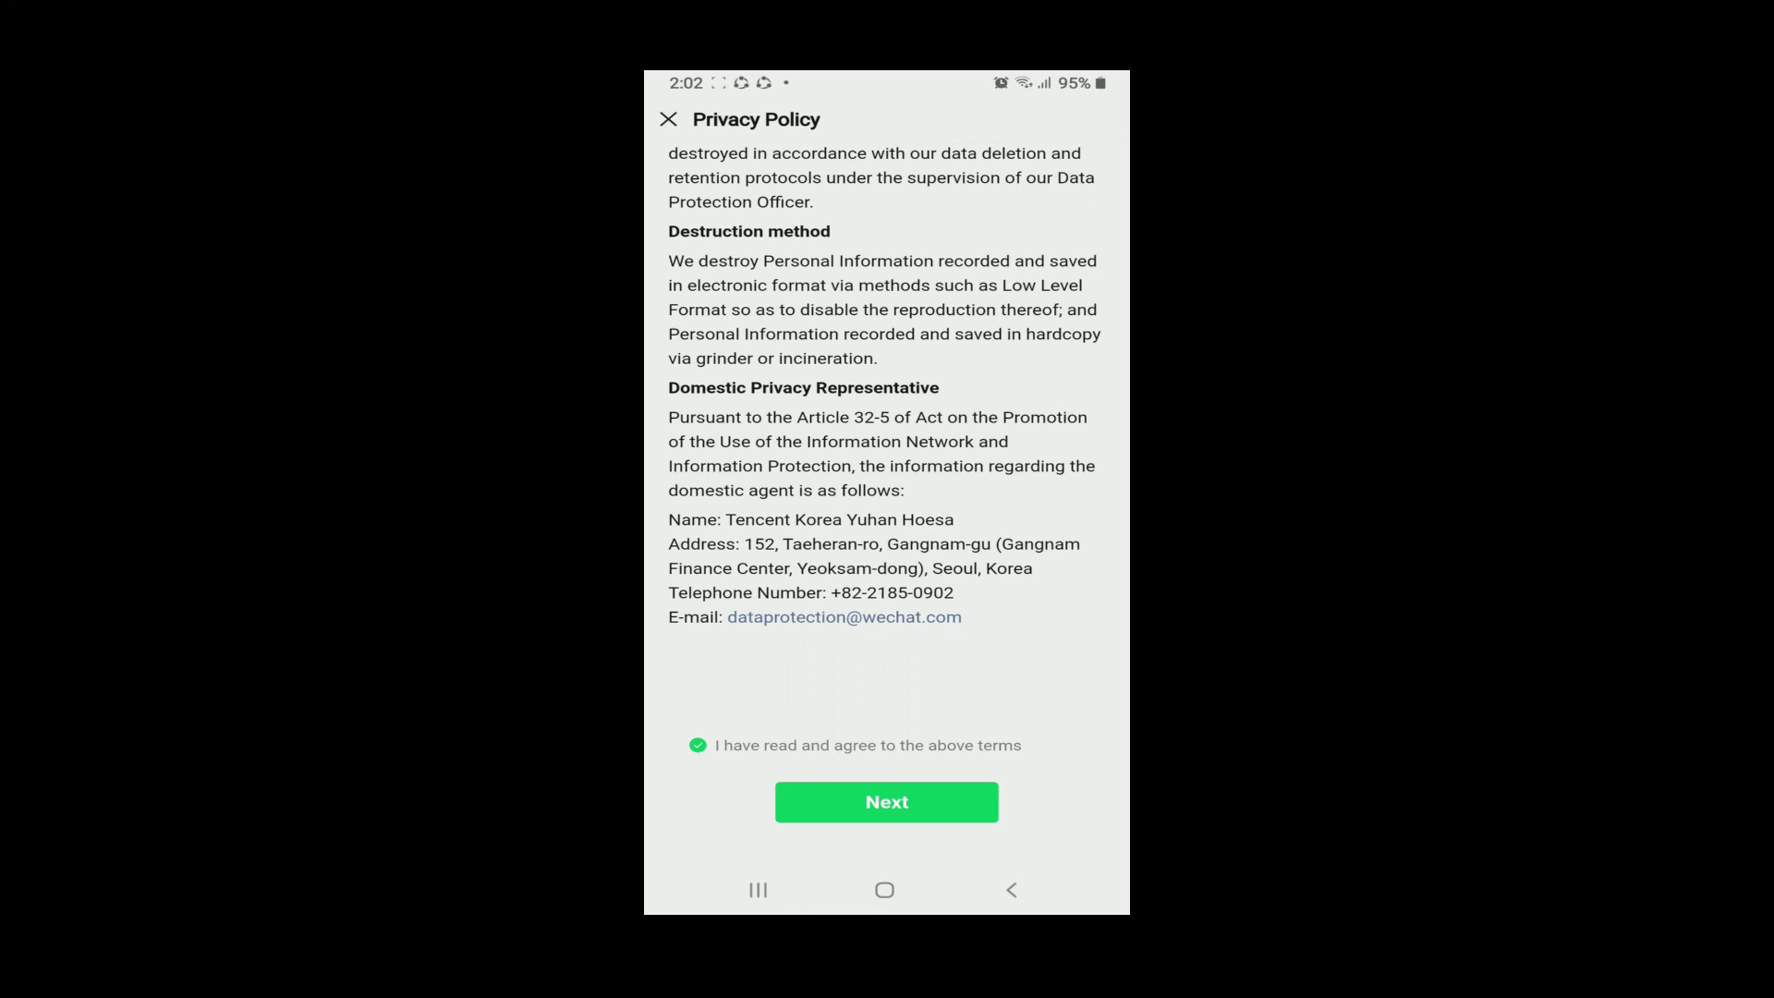
pyautogui.click(888, 801)
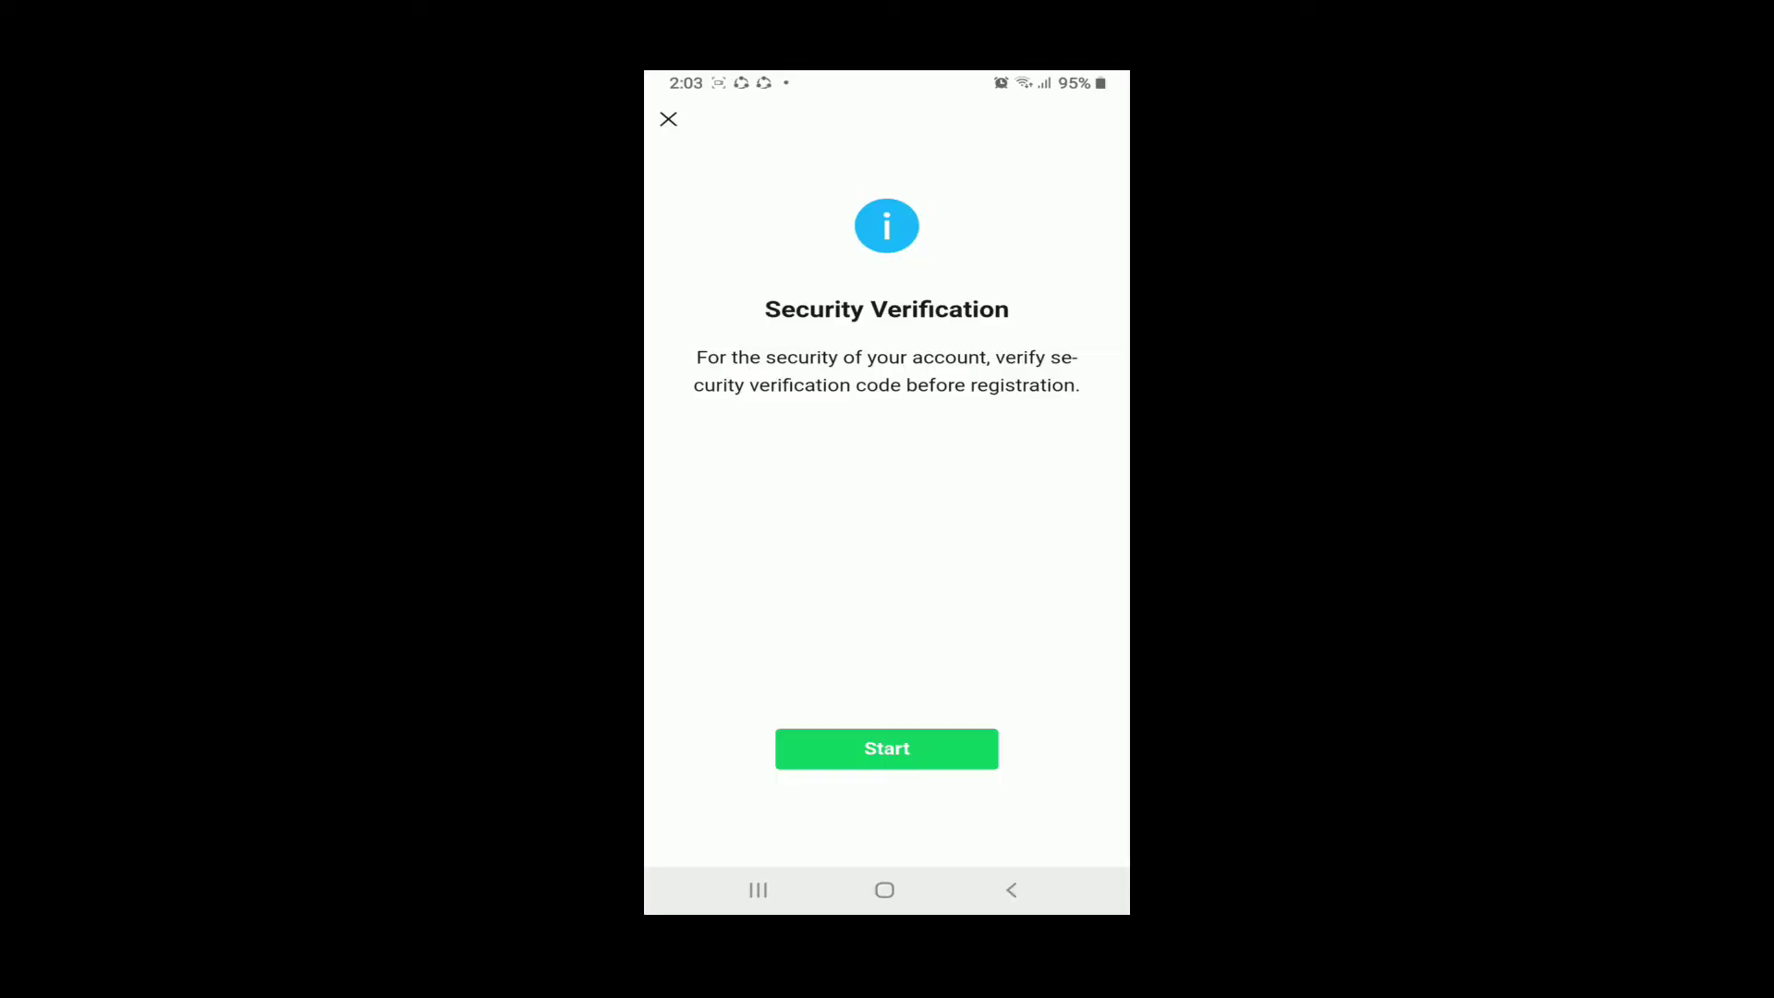
pyautogui.click(887, 749)
pyautogui.moveTo(694, 627); pyautogui.dragTo(1060, 627)
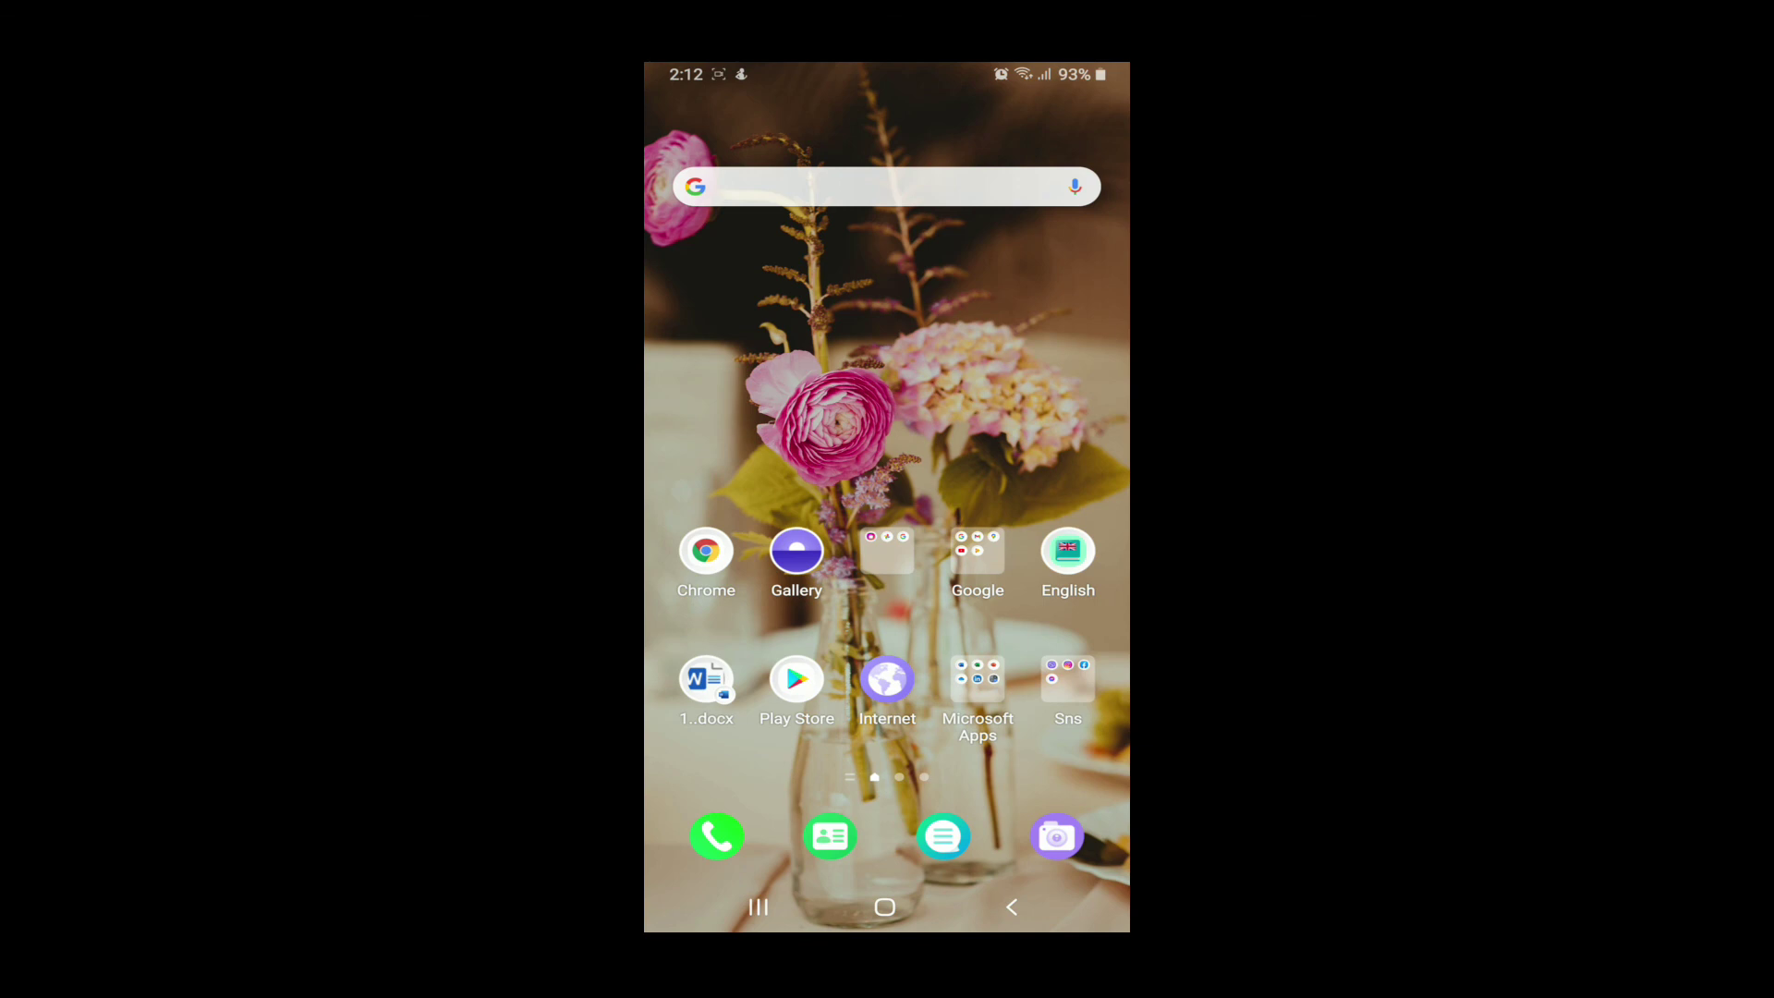